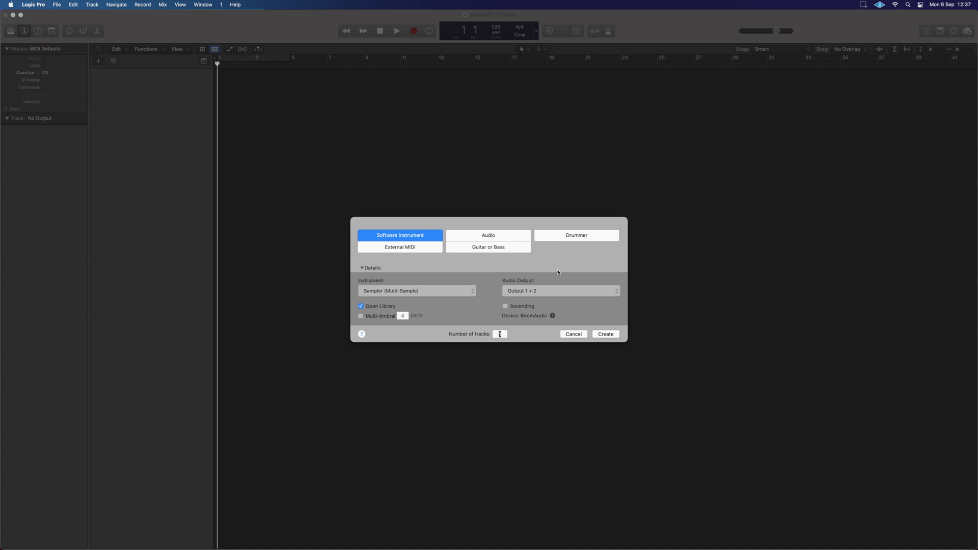
- Create Sampler (Multi-Sample) Multi-Output tracks, multi-timbral with 8 parts
{"action": "left_click", "coordinate": [454, 291]}
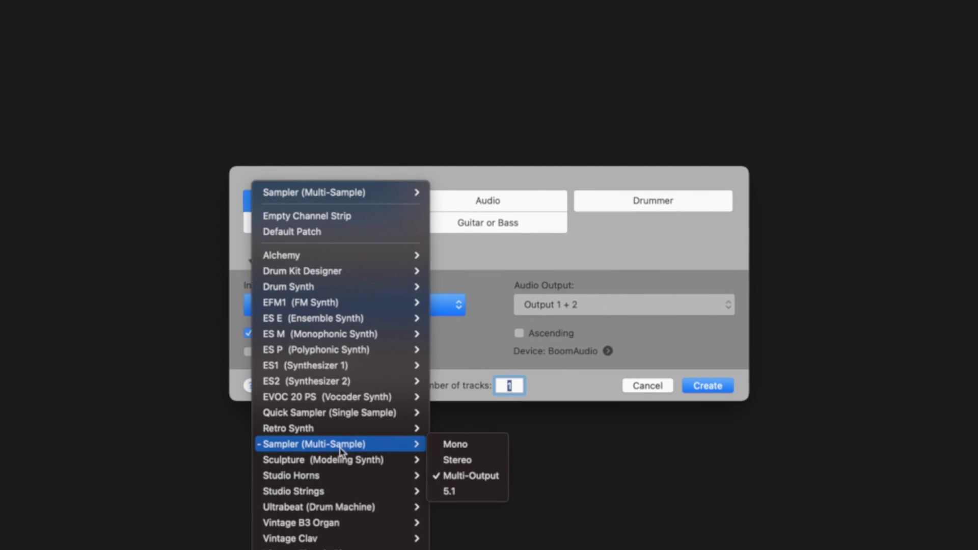
{"action": "left_click", "coordinate": [486, 478]}
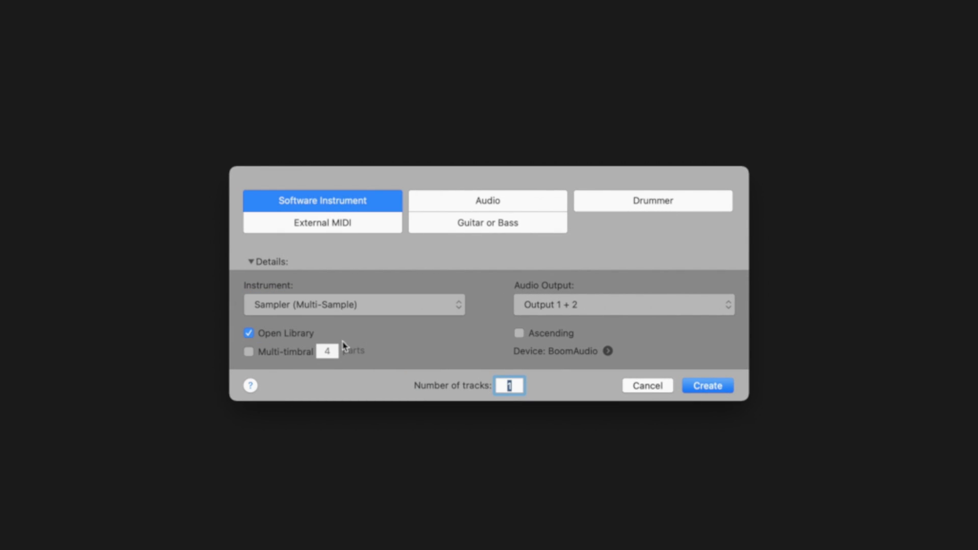
{"action": "left_click", "coordinate": [248, 351]}
{"action": "left_click", "coordinate": [328, 351]}
{"action": "double_click", "coordinate": [326, 351]}
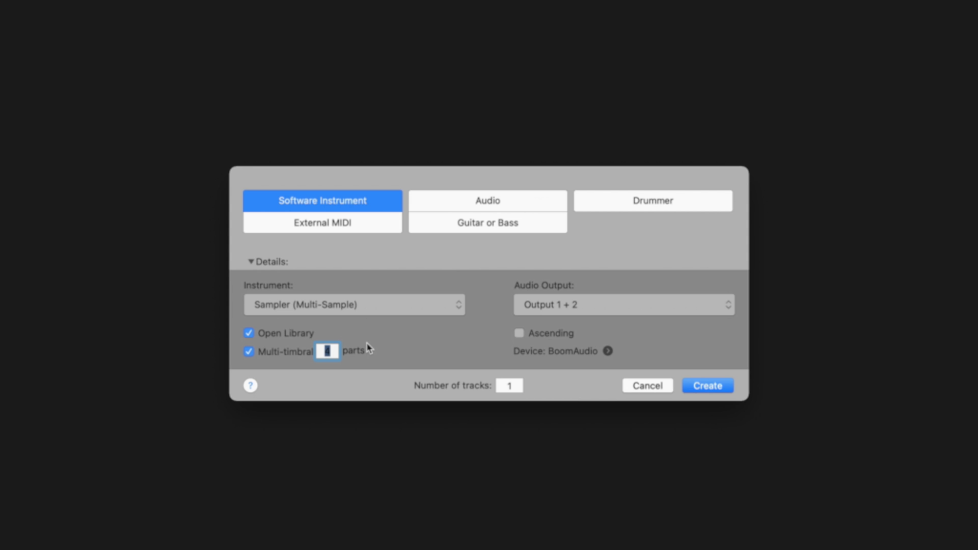
{"action": "type", "text": "8"}
{"action": "left_click", "coordinate": [710, 388]}
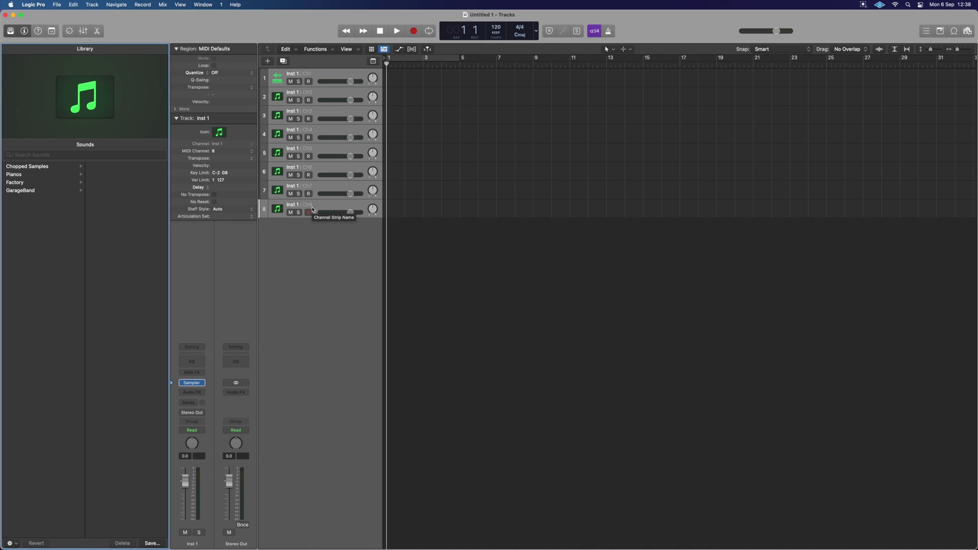
{"action": "left_click", "coordinate": [322, 75]}
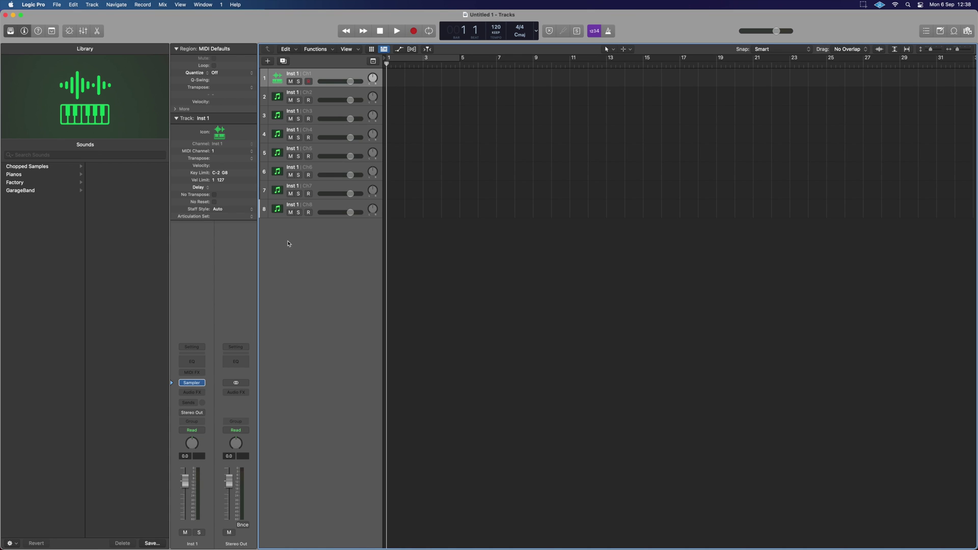
{"action": "left_click", "coordinate": [324, 98]}
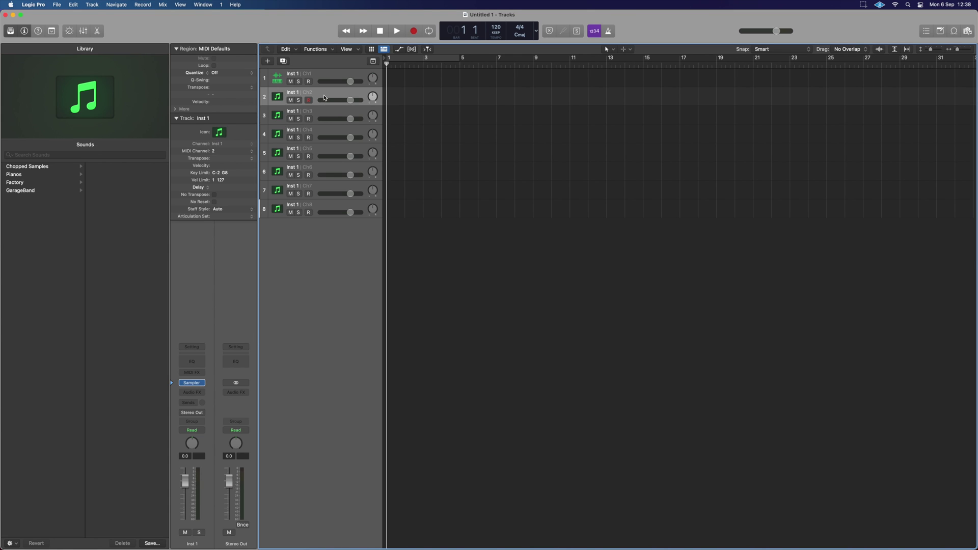
{"action": "key", "text": "Down"}
{"action": "key", "text": "Down"}
{"action": "key", "text": "Down"}
{"action": "key", "text": "Down"}
{"action": "key", "text": "Down"}
{"action": "key", "text": "Down"}
{"action": "key", "text": "Up"}
{"action": "key", "text": "Up"}
{"action": "key", "text": "Up"}
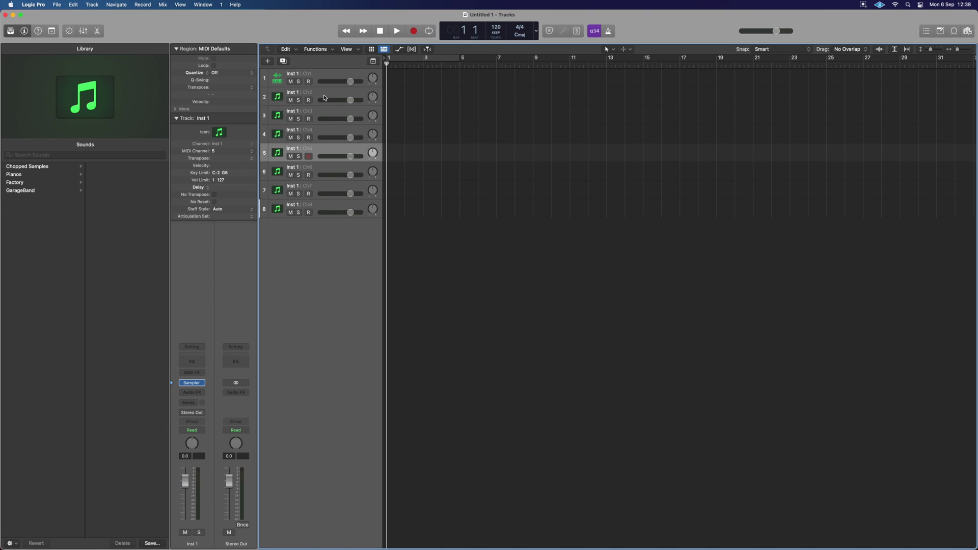
{"action": "key", "text": "Up"}
{"action": "key", "text": "Up"}
{"action": "key", "text": "Up"}
{"action": "key", "text": "Up"}
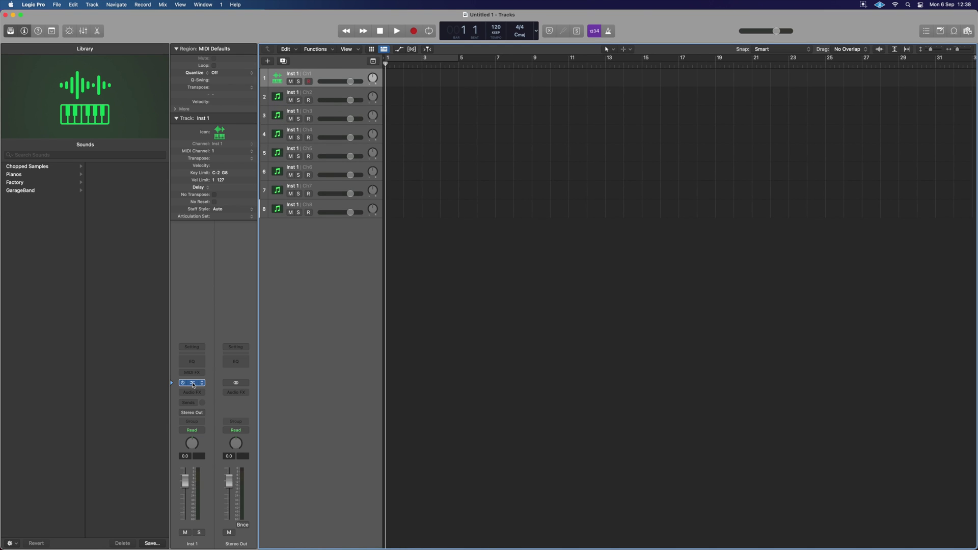
- Open the Sampler with Mapping and Zone shown and Synth, Mod Matrix, Modulators hidden
{"action": "left_click", "coordinate": [193, 384]}
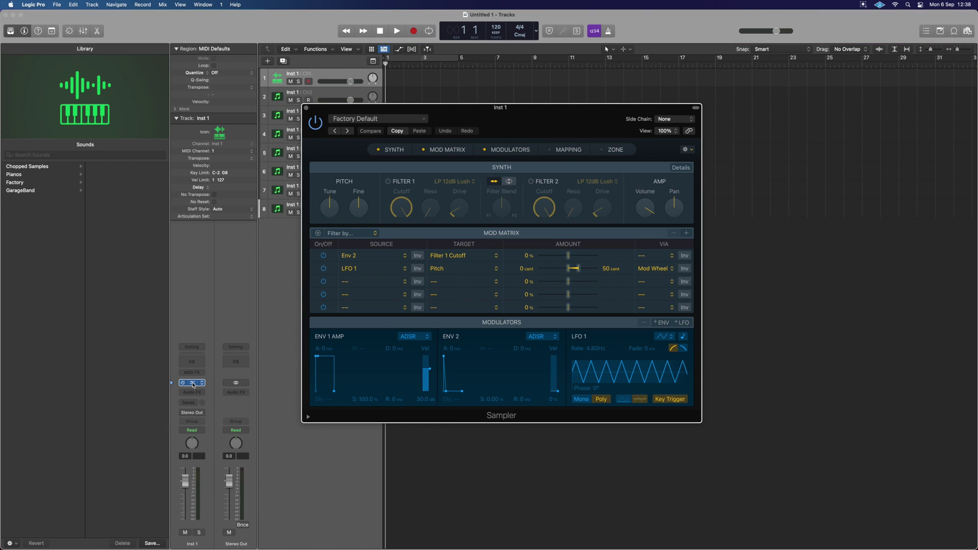
{"action": "left_click", "coordinate": [378, 150]}
{"action": "left_click", "coordinate": [424, 150]}
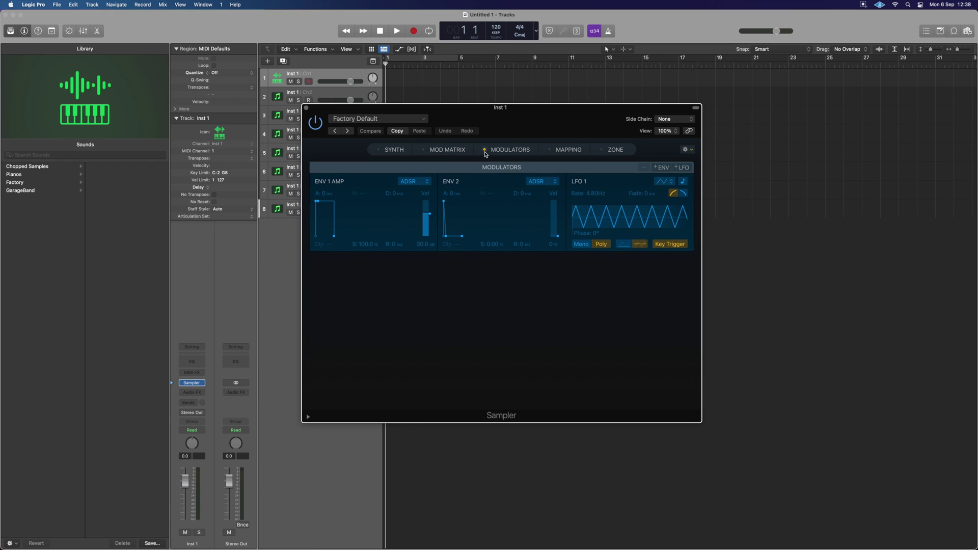
{"action": "left_click", "coordinate": [549, 150]}
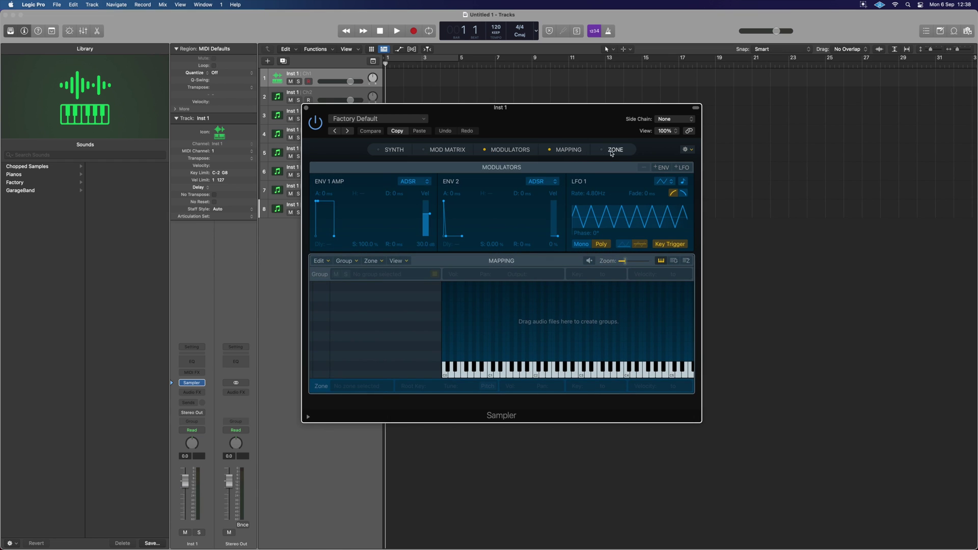
{"action": "left_click", "coordinate": [599, 151]}
{"action": "left_click", "coordinate": [514, 150]}
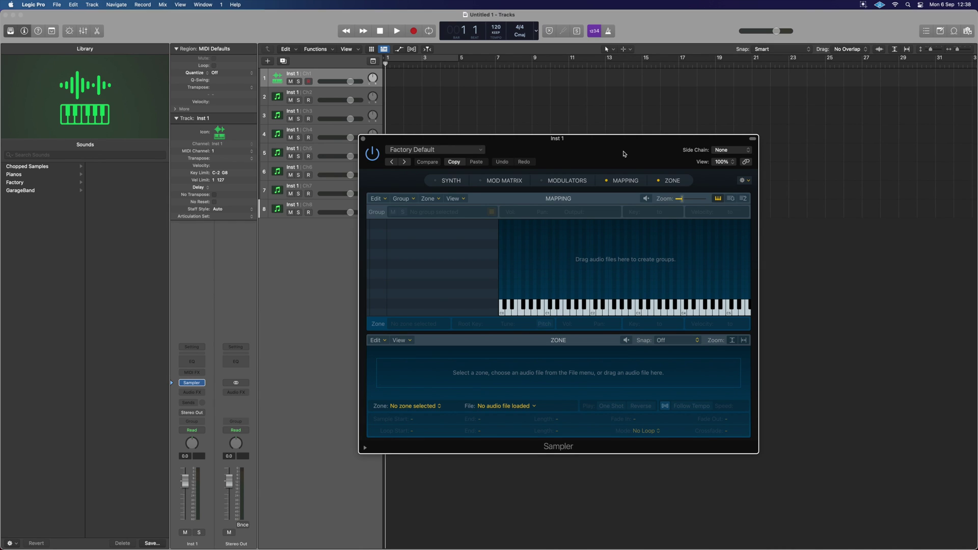
- In the Browser's All Files, go to LaCie > Sample Archive > Hip-hop > Anno Domini Drum Collection 3 > AD3Kicks
{"action": "key", "text": "f"}
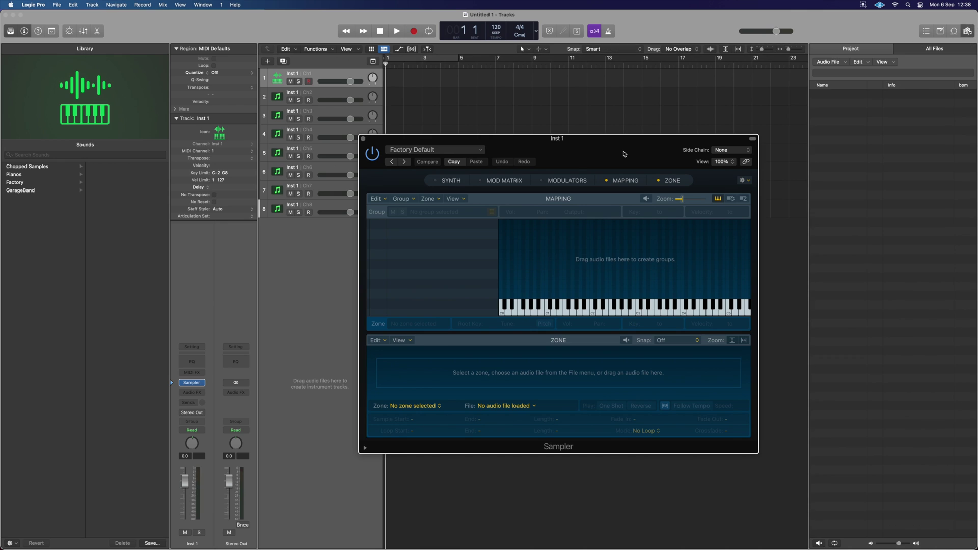
{"action": "left_click", "coordinate": [924, 50]}
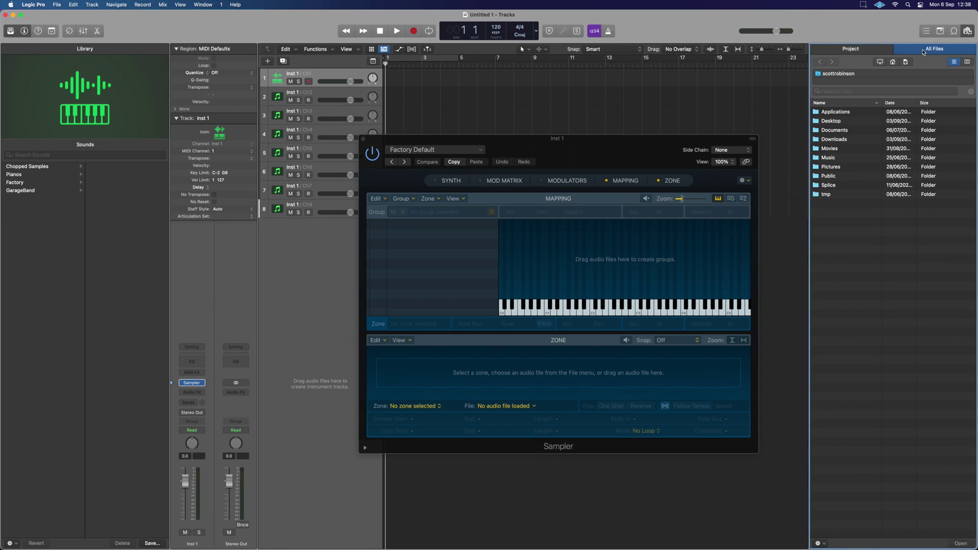
{"action": "left_click", "coordinate": [880, 62]}
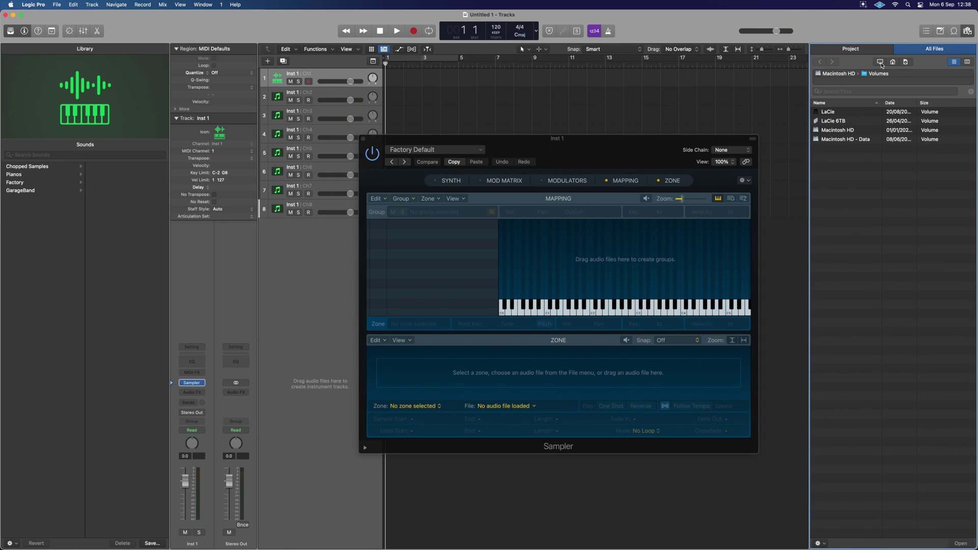
{"action": "double_click", "coordinate": [829, 113]}
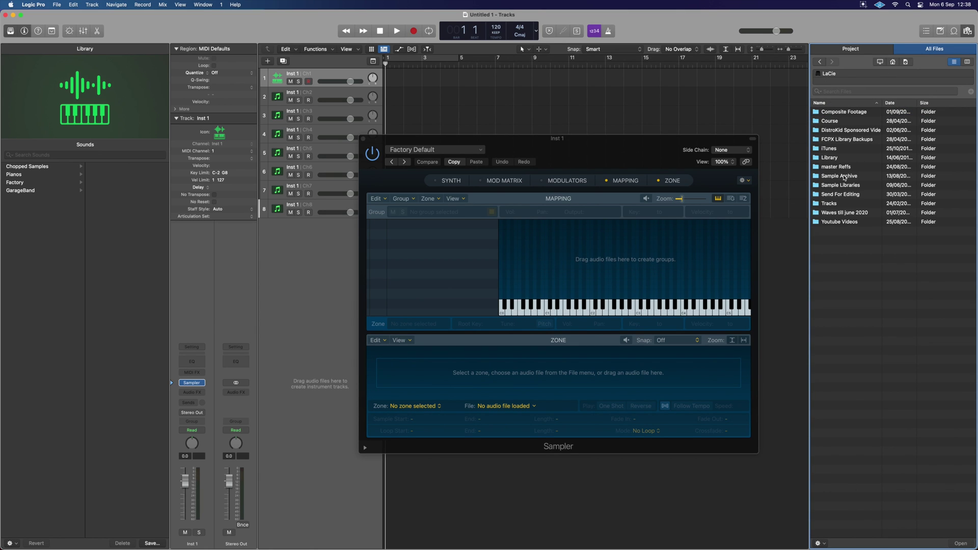
{"action": "double_click", "coordinate": [844, 177]}
{"action": "double_click", "coordinate": [862, 163]}
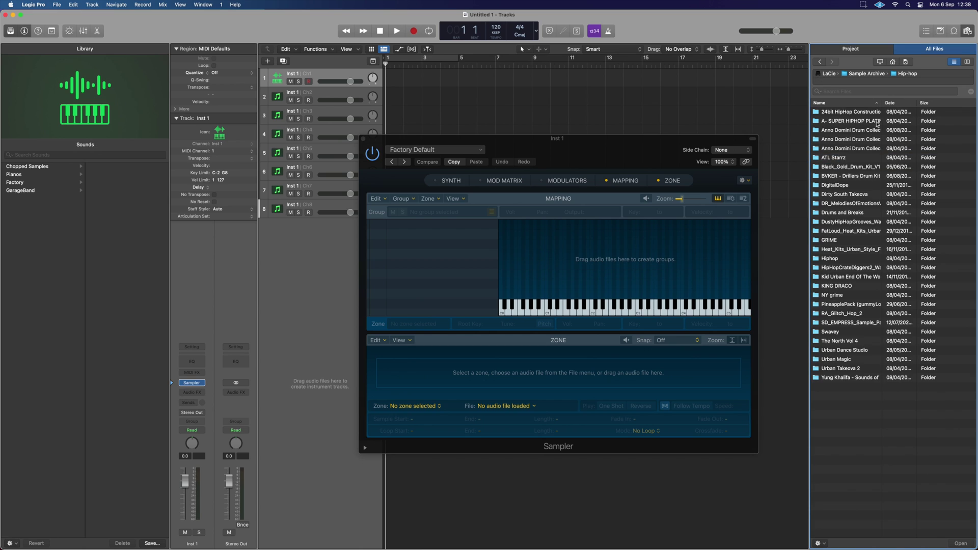
{"action": "double_click", "coordinate": [850, 149]}
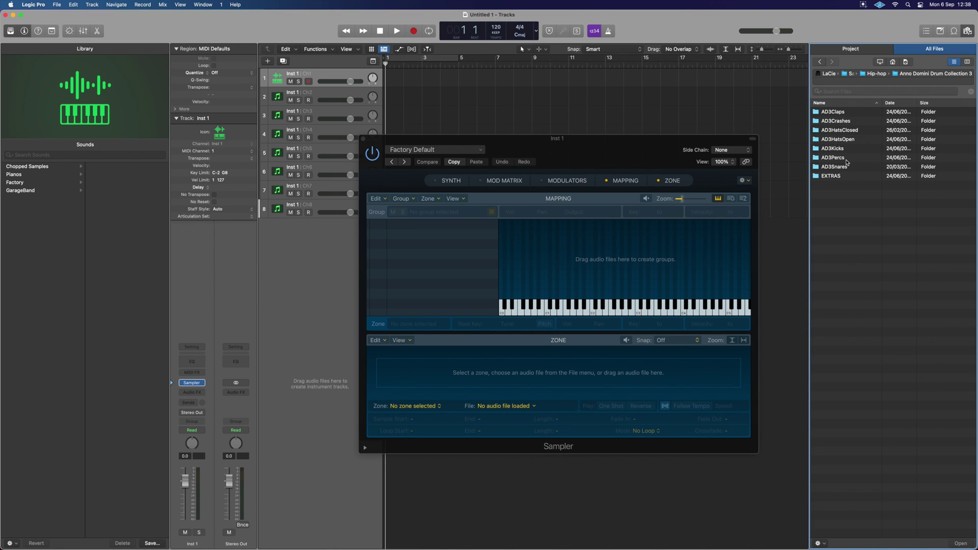
{"action": "double_click", "coordinate": [838, 149]}
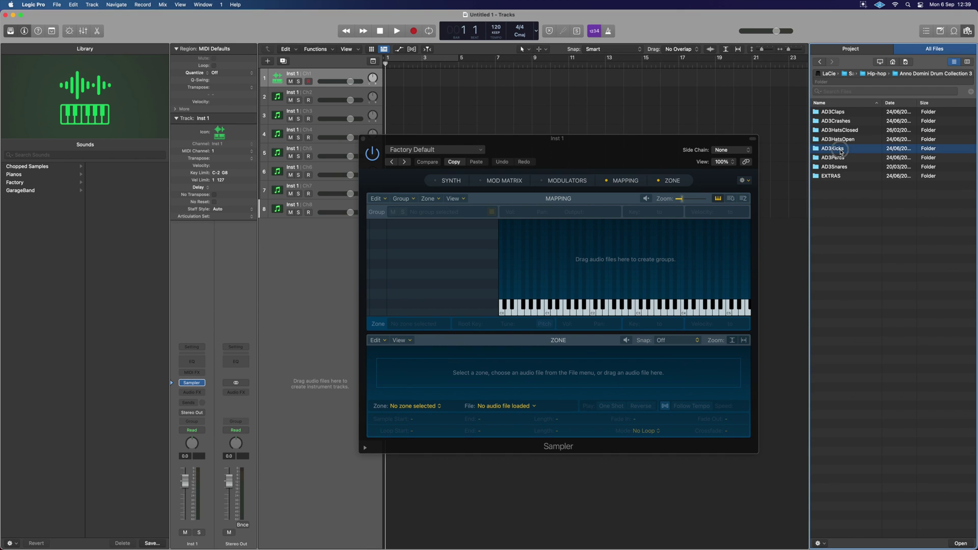
- Map AD3Kick001.wav into the Sampler, audition it on C2, and narrow its key range
{"action": "left_click", "coordinate": [840, 112]}
{"action": "left_click_drag", "start_coordinate": [840, 112], "coordinate": [592, 256]}
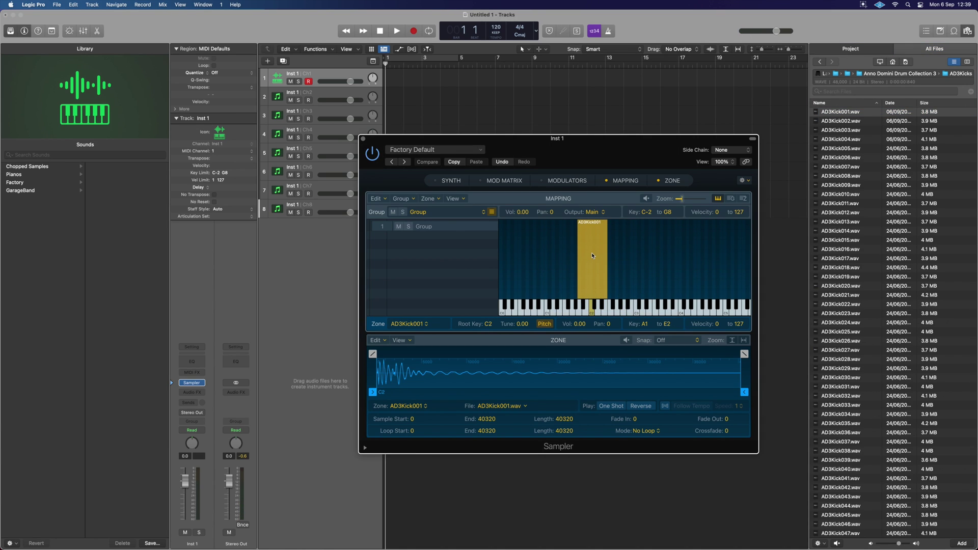
{"action": "left_click", "coordinate": [590, 310]}
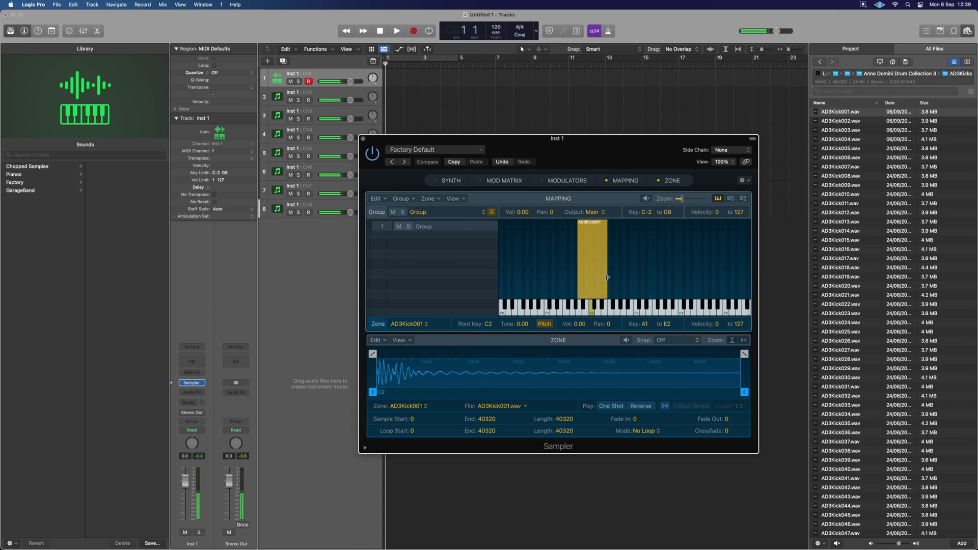
{"action": "left_click_drag", "start_coordinate": [607, 278], "coordinate": [589, 278]}
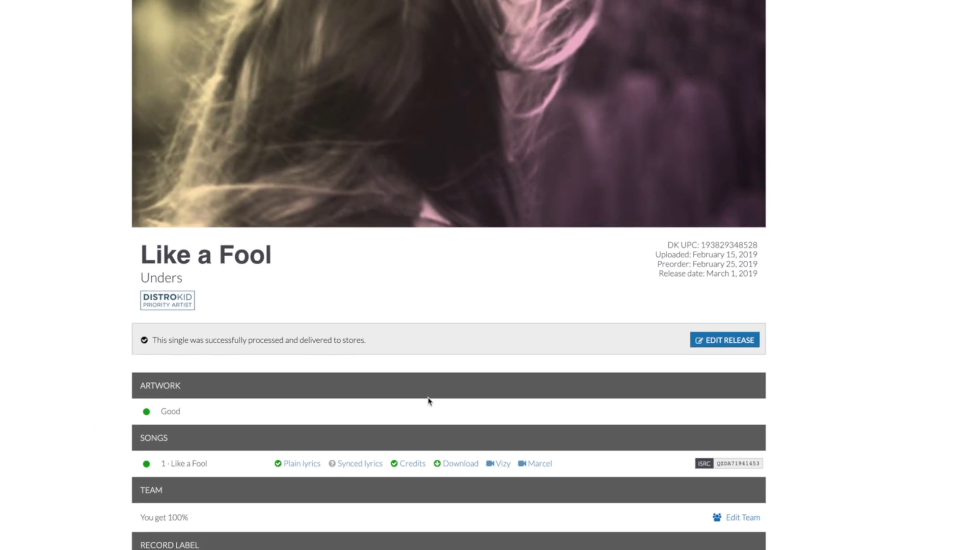
- Scroll the DistroKid release page down and back up
{"action": "scroll", "coordinate": [438, 387], "scroll_direction": "down", "scroll_amount": 8}
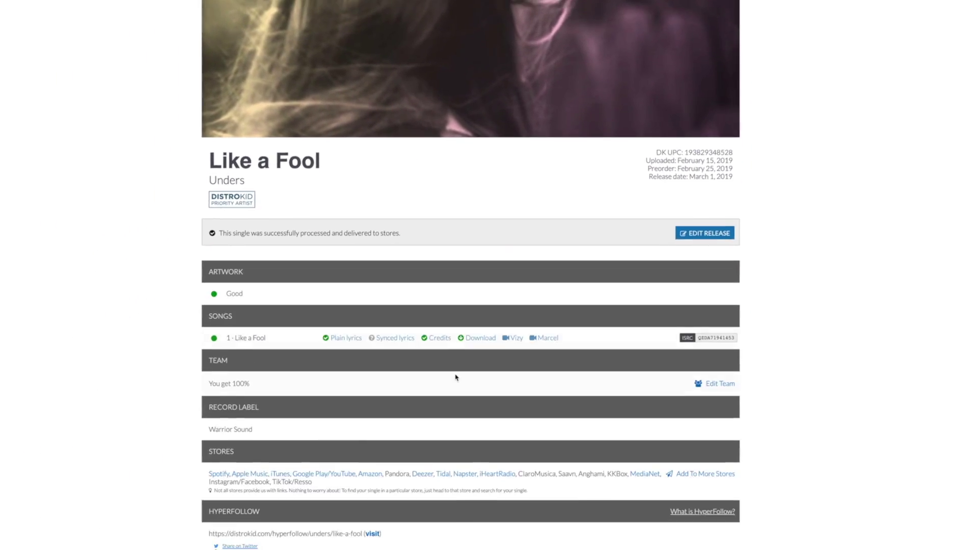
{"action": "scroll", "coordinate": [456, 376], "scroll_direction": "up", "scroll_amount": 3}
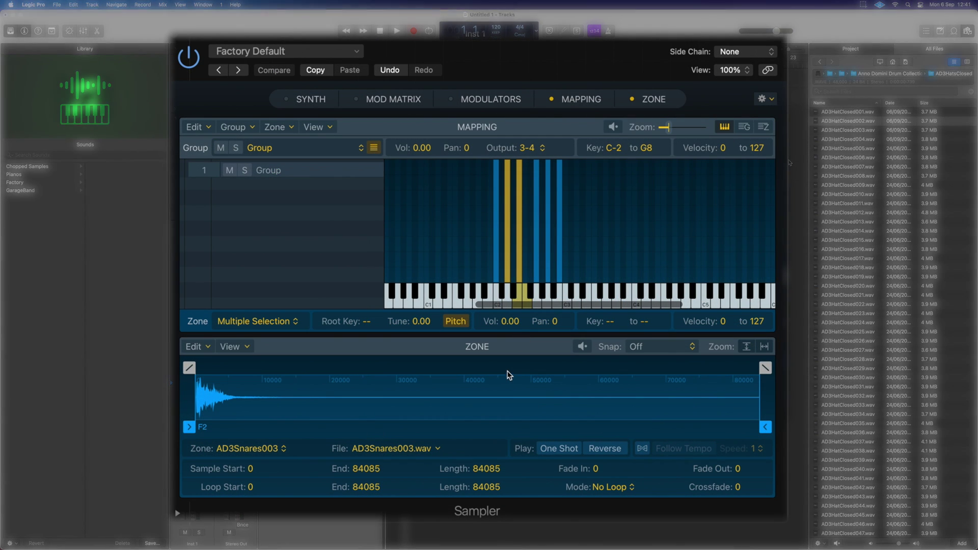
- Select the first sample group in the Sampler's group list
{"action": "left_click", "coordinate": [258, 170]}
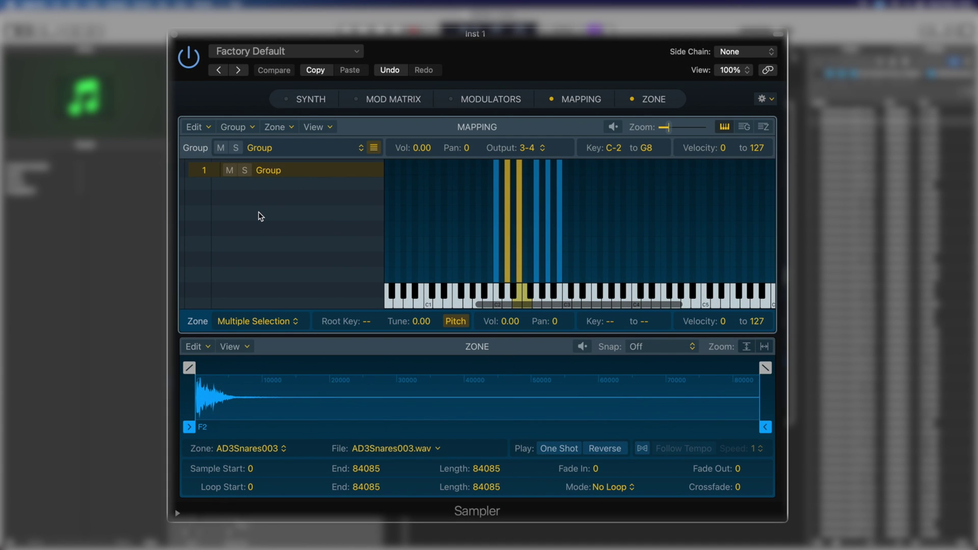
- Name the first group Kick and add four new empty groups
{"action": "double_click", "coordinate": [280, 171]}
{"action": "type", "text": "Kick"}
{"action": "left_click", "coordinate": [248, 127]}
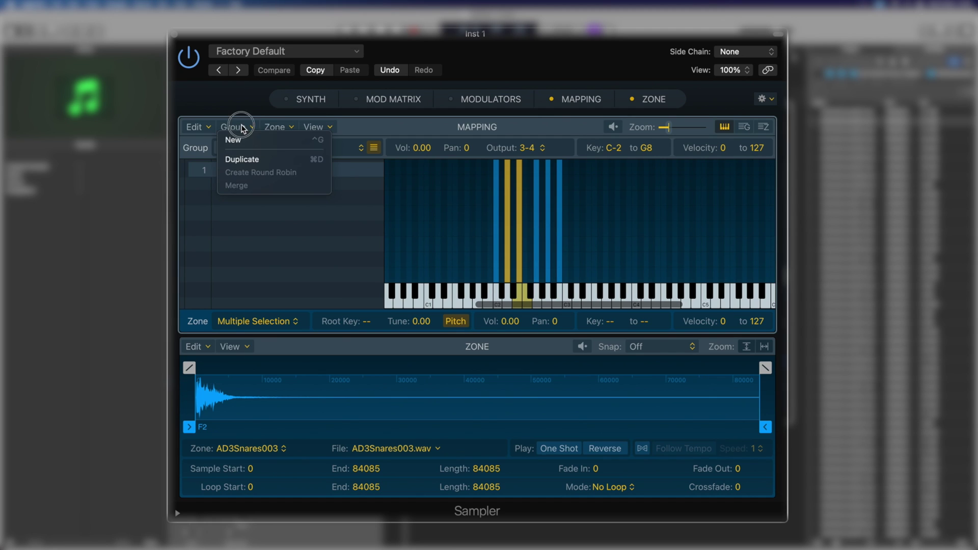
{"action": "left_click", "coordinate": [247, 133]}
{"action": "left_click", "coordinate": [248, 127]}
{"action": "left_click", "coordinate": [247, 133]}
{"action": "left_click", "coordinate": [248, 127]}
{"action": "left_click", "coordinate": [248, 132]}
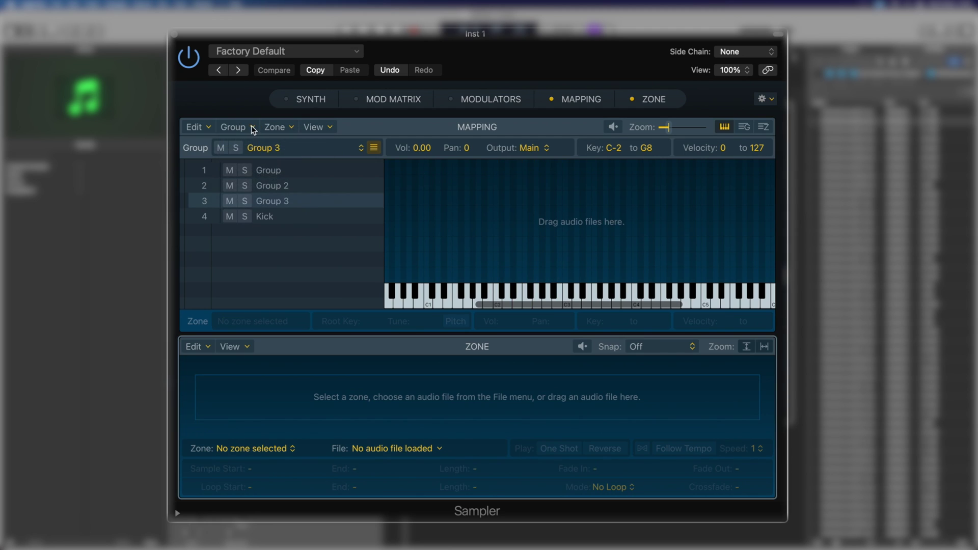
{"action": "left_click", "coordinate": [248, 127]}
{"action": "left_click", "coordinate": [248, 132]}
- Check the Kick and Group 4 zones, then rename the Kick group to Kick 1
{"action": "left_click", "coordinate": [292, 233]}
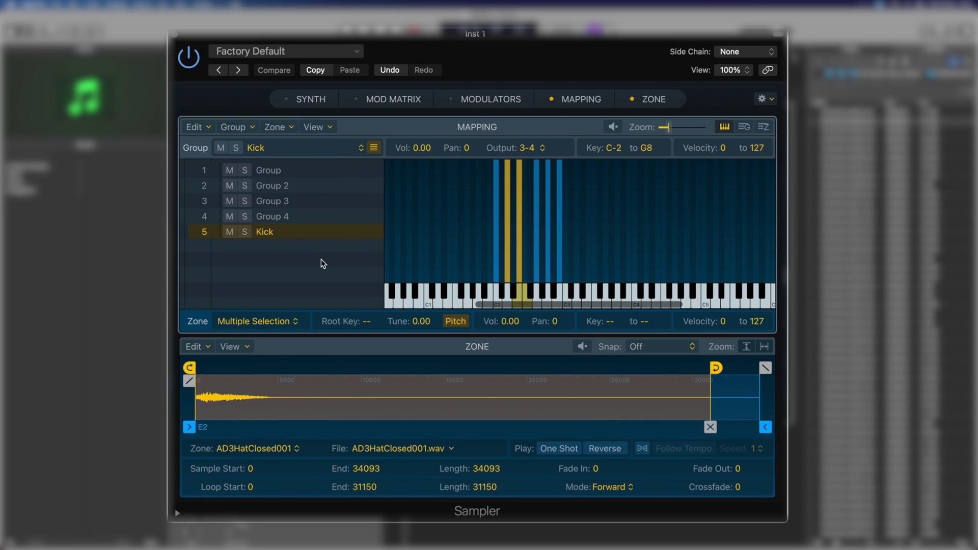
{"action": "left_click", "coordinate": [274, 217]}
{"action": "left_click", "coordinate": [283, 235]}
{"action": "double_click", "coordinate": [265, 231]}
{"action": "type", "text": "1"}
{"action": "key", "text": "Return"}
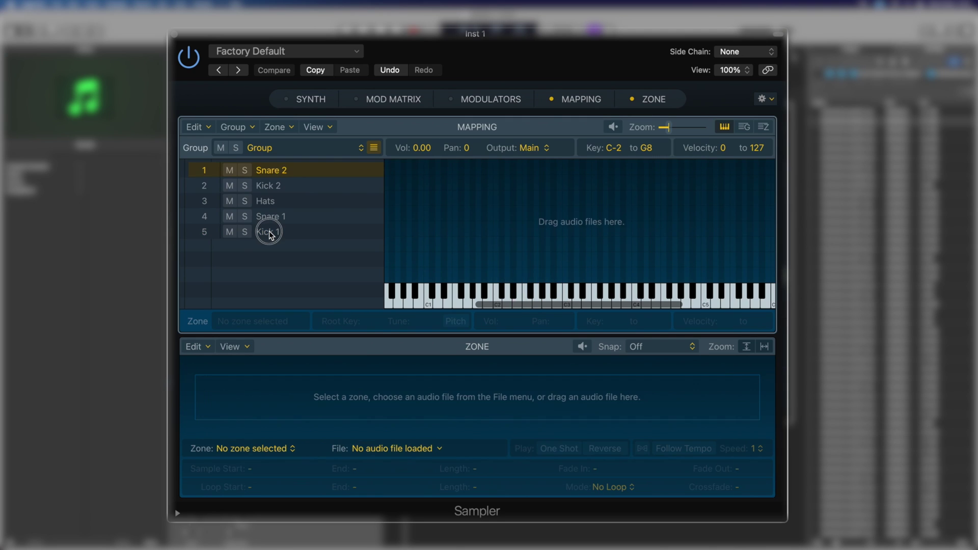
{"action": "left_click", "coordinate": [267, 232]}
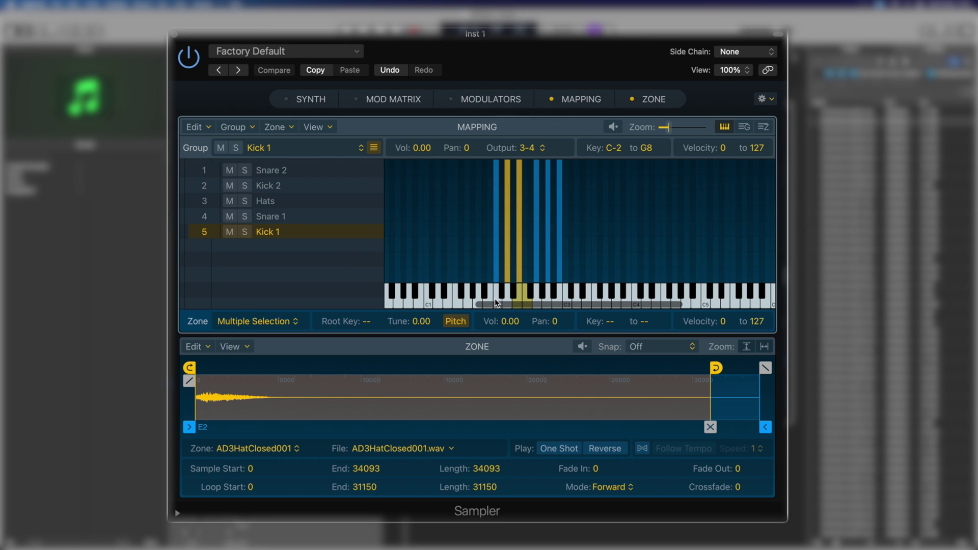
- Deselect all zones, sort the groups alphabetically by name, and select Hats
{"action": "left_click", "coordinate": [507, 244]}
{"action": "left_click", "coordinate": [469, 246]}
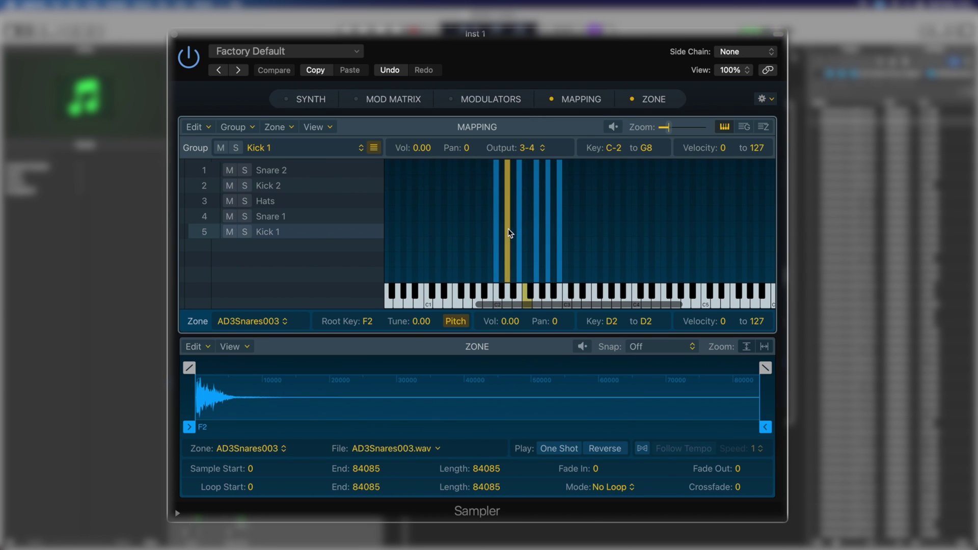
{"action": "left_click", "coordinate": [312, 216]}
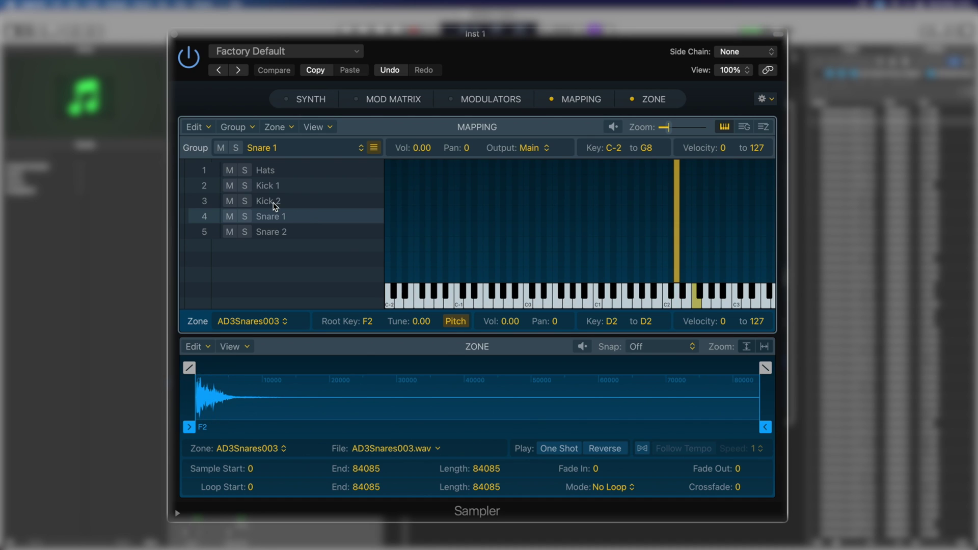
{"action": "key", "text": "Up"}
{"action": "key", "text": "Up"}
{"action": "key", "text": "Up"}
- Audition Kick 1 in solo, then route Snare 1 to Sampler outputs 5-6
{"action": "left_click", "coordinate": [243, 189]}
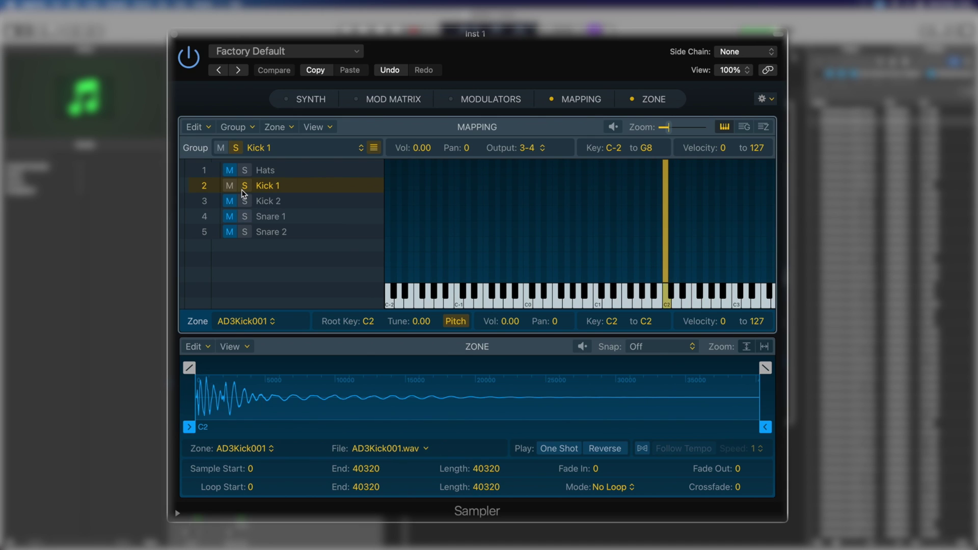
{"action": "left_click", "coordinate": [246, 186]}
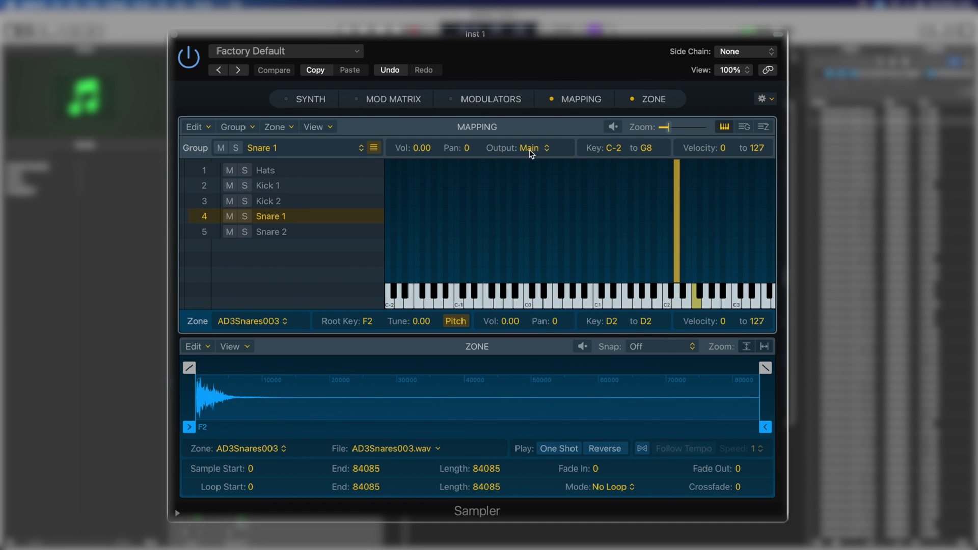
{"action": "left_click", "coordinate": [530, 149]}
{"action": "left_click", "coordinate": [543, 181]}
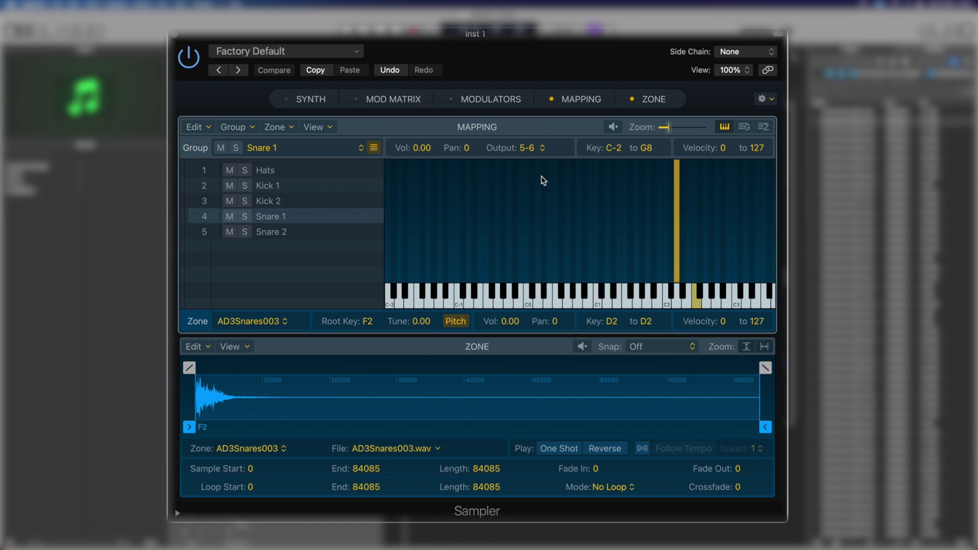
- Route Snare 2 to outputs 5-6 and the Hats group to outputs 7-8
{"action": "left_click", "coordinate": [275, 233]}
{"action": "left_click", "coordinate": [542, 150]}
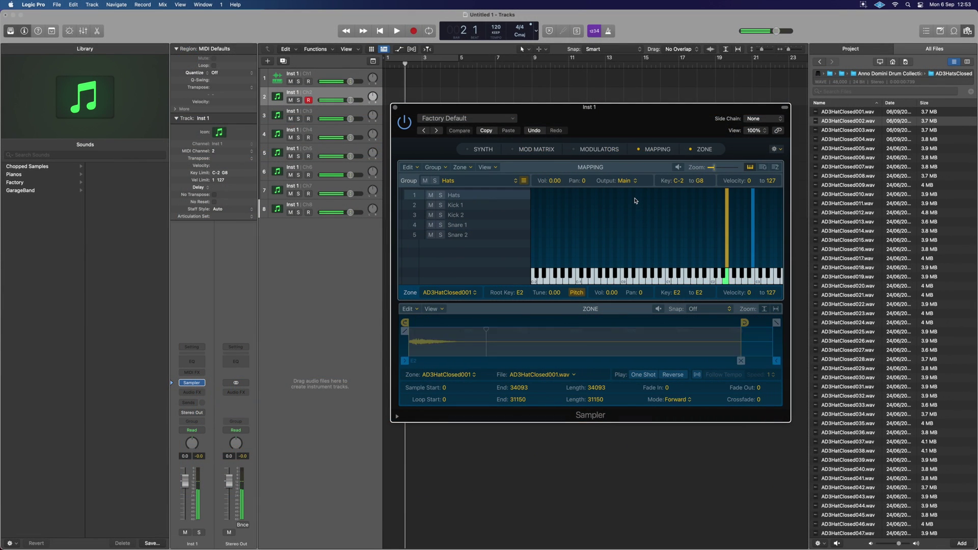
{"action": "key", "text": "Down"}
{"action": "key", "text": "Down"}
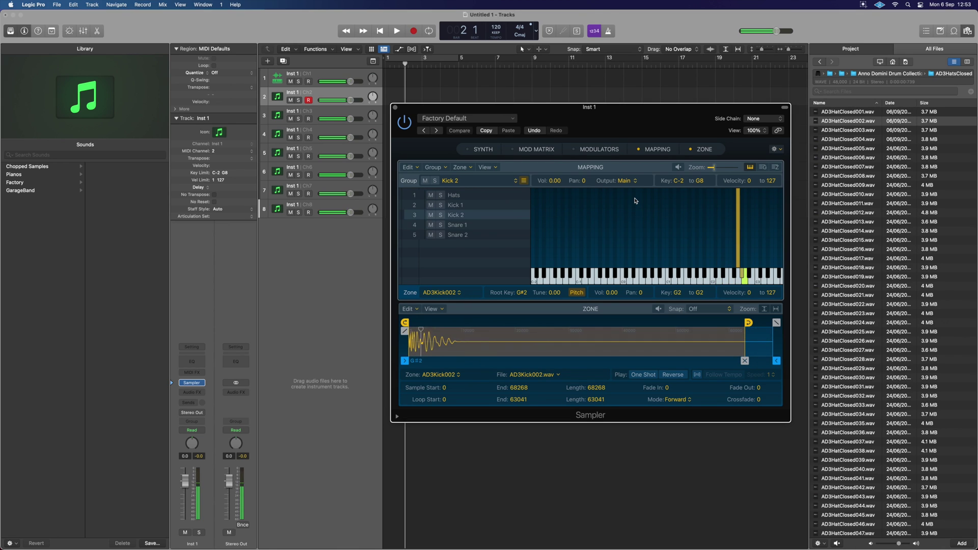
{"action": "key", "text": "Down"}
{"action": "key", "text": "Down"}
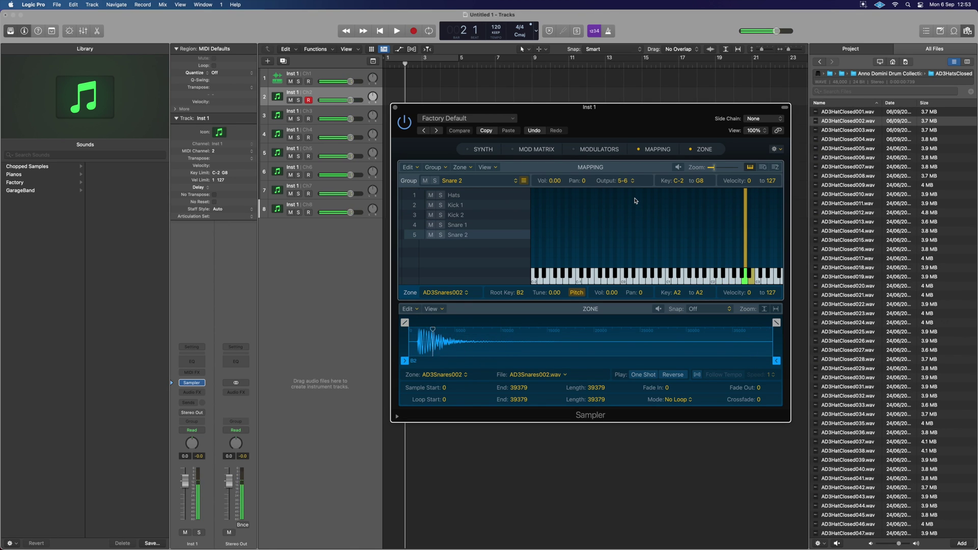
{"action": "key", "text": "Up"}
{"action": "key", "text": "Up"}
{"action": "key", "text": "Up"}
{"action": "key", "text": "Up"}
{"action": "left_click", "coordinate": [625, 180]}
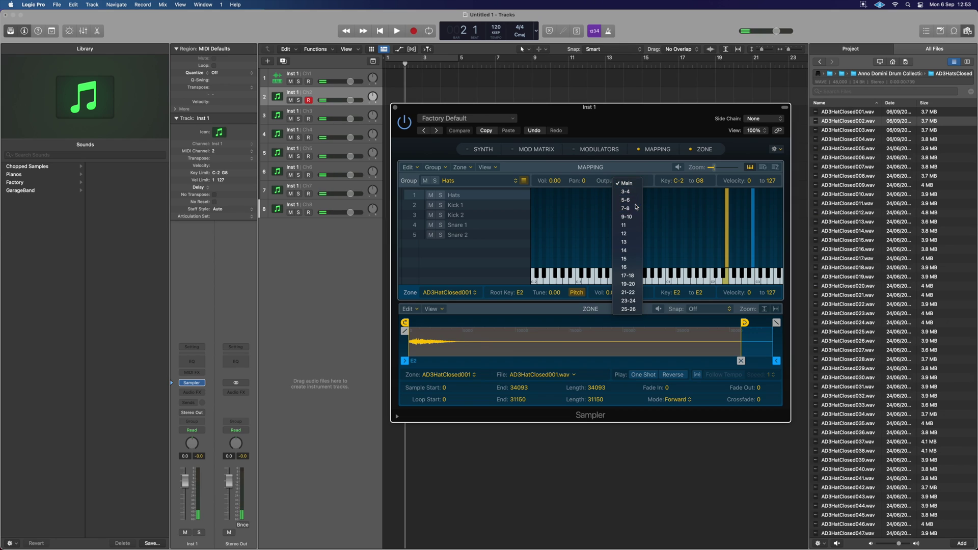
{"action": "left_click", "coordinate": [625, 209]}
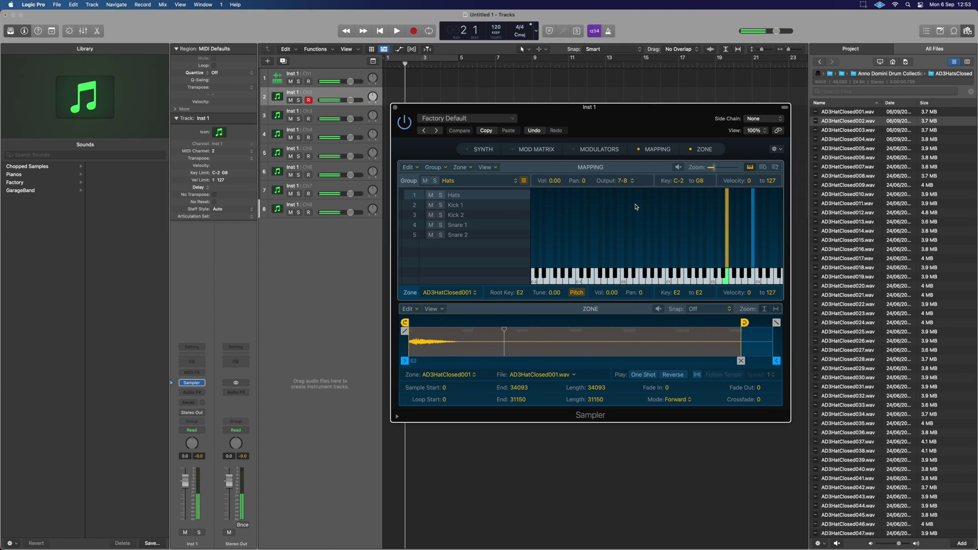
- Show the Mixer, close the Sampler, and rename the instrument channel strip HH DRMS
{"action": "key", "text": "Down"}
{"action": "key", "text": "Down"}
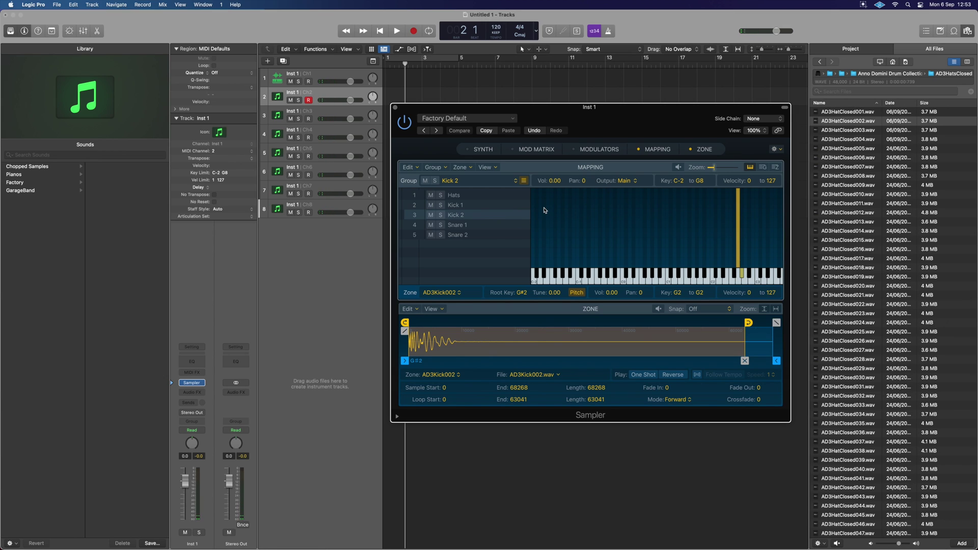
{"action": "key", "text": "x"}
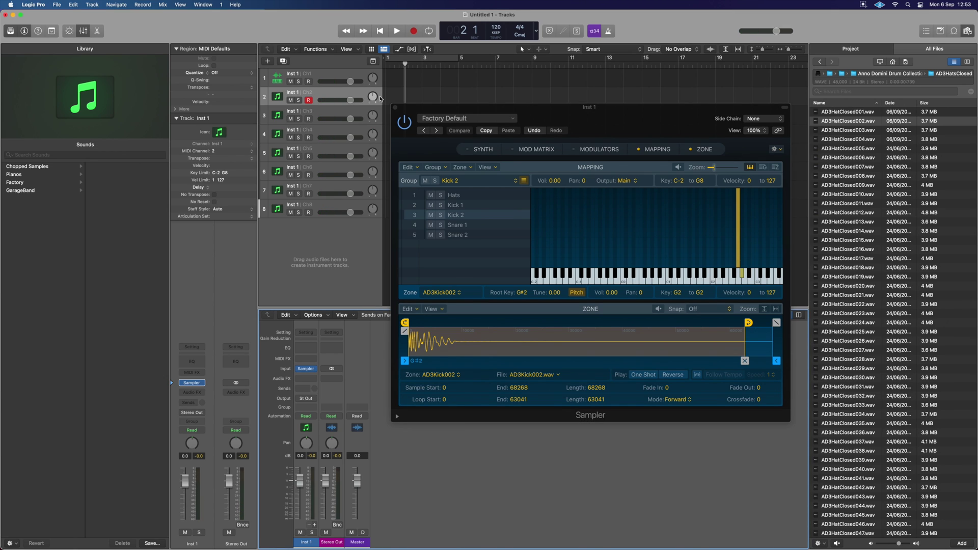
{"action": "left_click", "coordinate": [395, 107]}
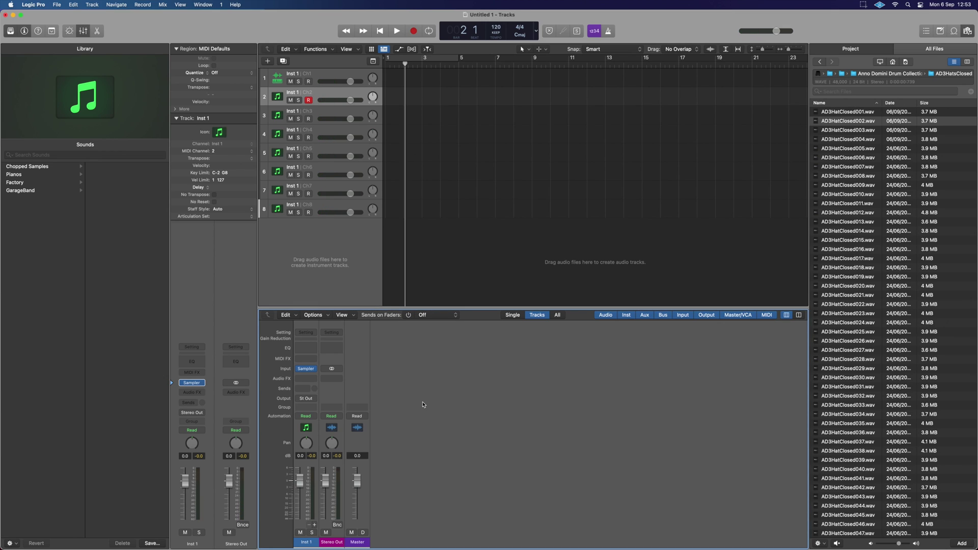
{"action": "double_click", "coordinate": [305, 543]}
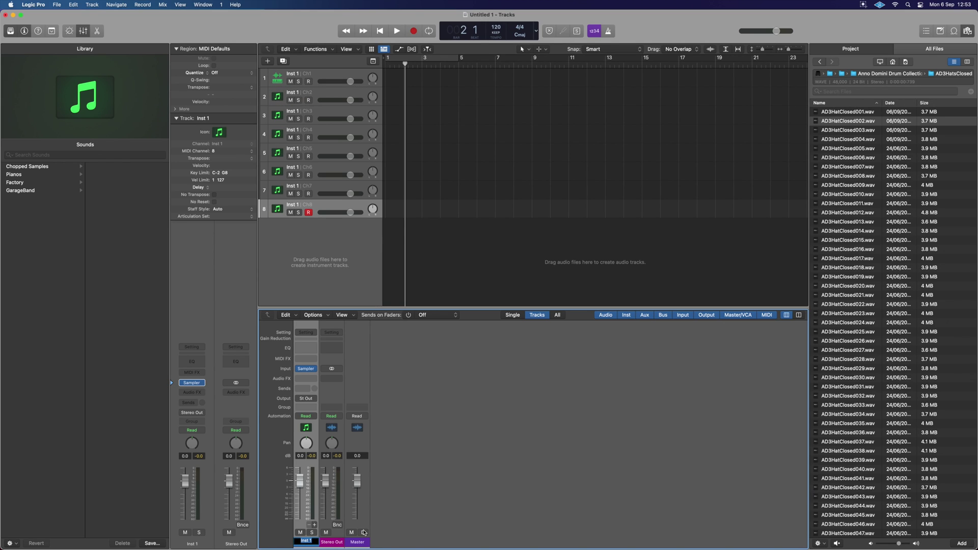
{"action": "type", "text": "HH DRMS"}
{"action": "key", "text": "Return"}
- Add three aux channels for Sampler outputs 3-4, 5-6 and 7-8, naming the third HH
{"action": "left_click", "coordinate": [314, 525]}
{"action": "left_click", "coordinate": [314, 525]}
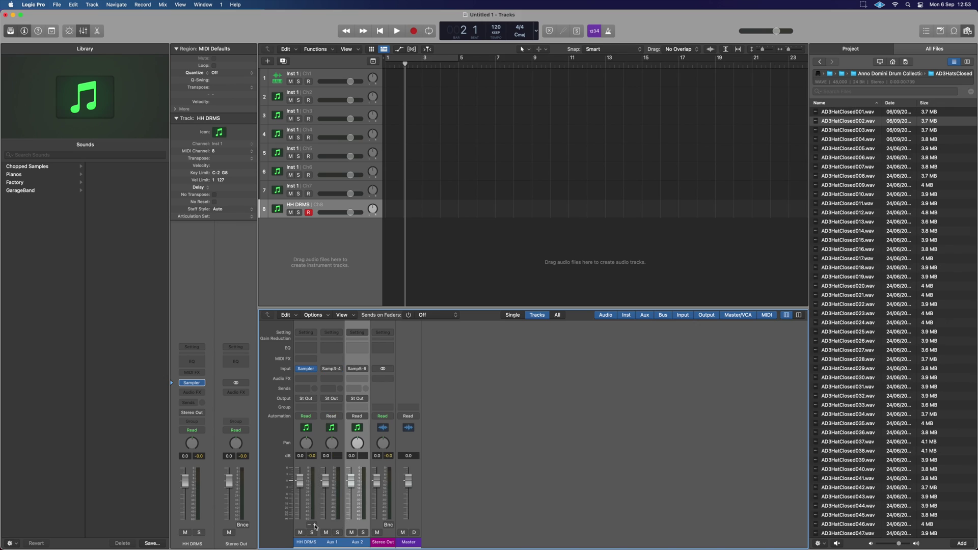
{"action": "left_click", "coordinate": [314, 525]}
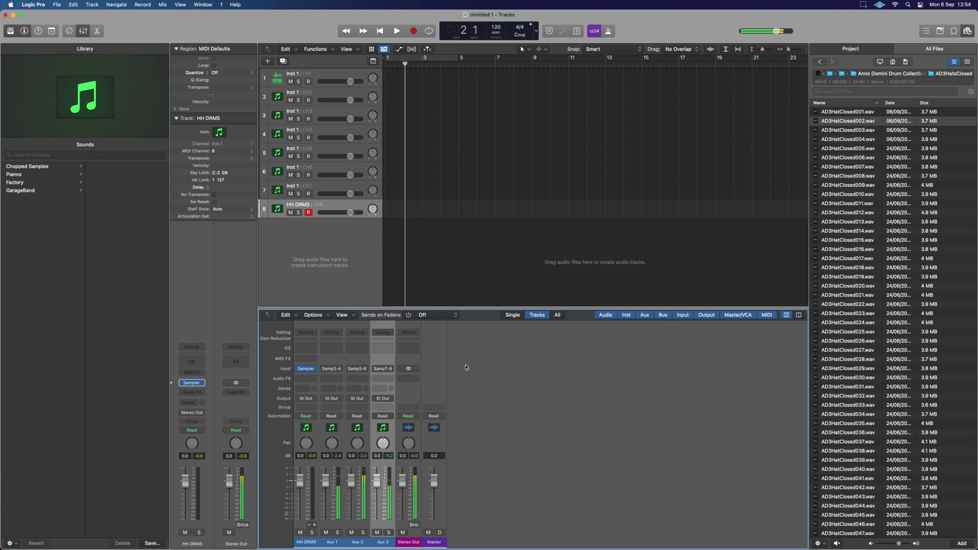
{"action": "double_click", "coordinate": [383, 542]}
{"action": "type", "text": "HH"}
{"action": "key", "text": "Return"}
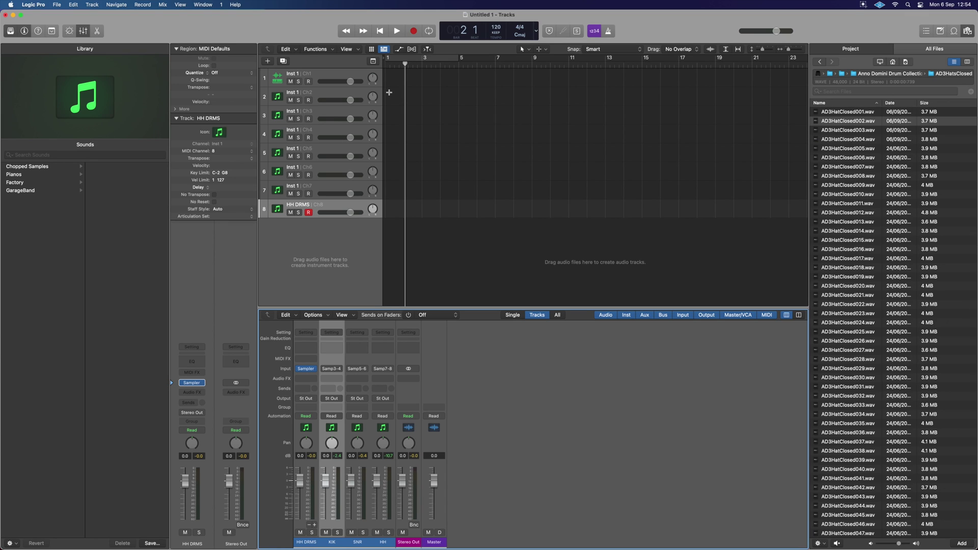
- Draw an empty region on track 2 stretched to bar 5 and cycle bars 1–5
{"action": "left_click", "coordinate": [539, 49]}
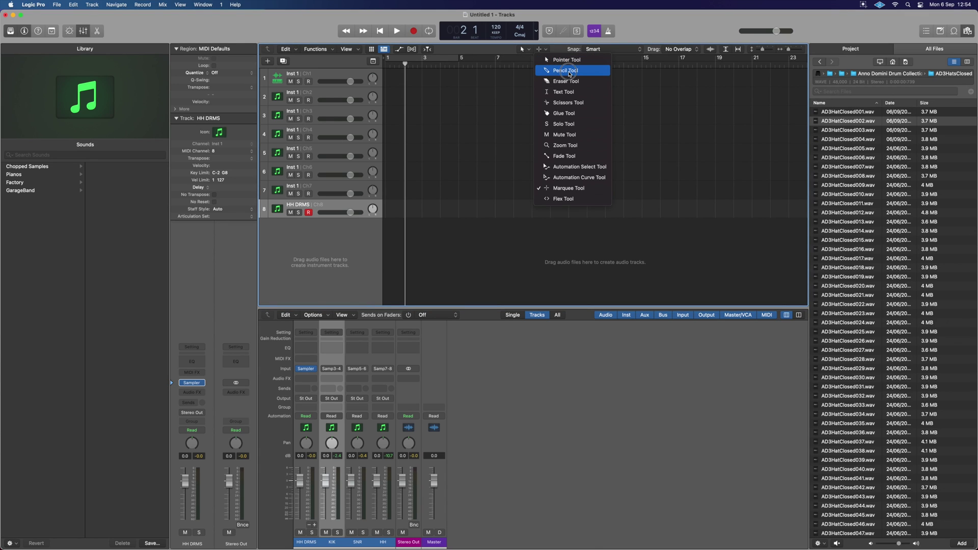
{"action": "left_click", "coordinate": [556, 67]}
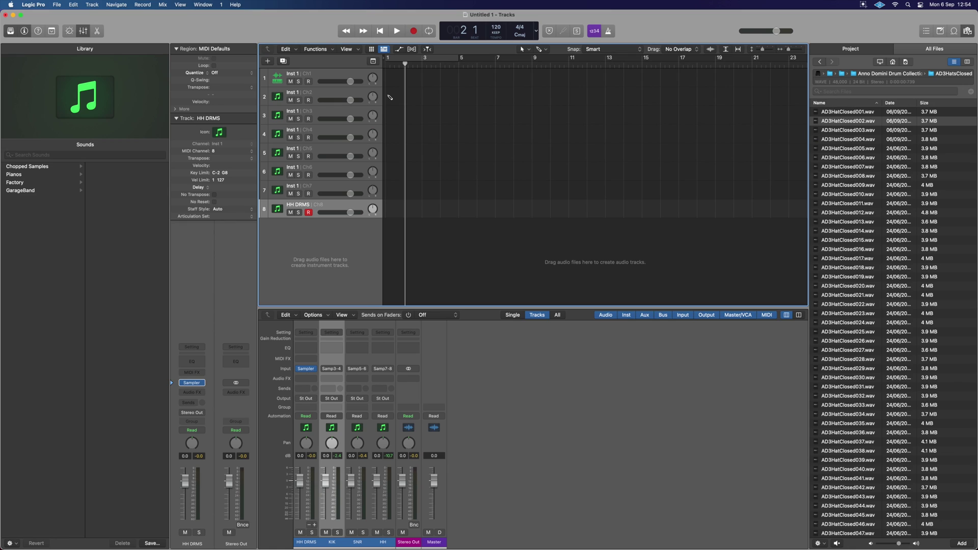
{"action": "left_click", "coordinate": [389, 97]}
{"action": "left_click_drag", "start_coordinate": [403, 97], "coordinate": [458, 77]}
{"action": "key", "text": "cmd+u"}
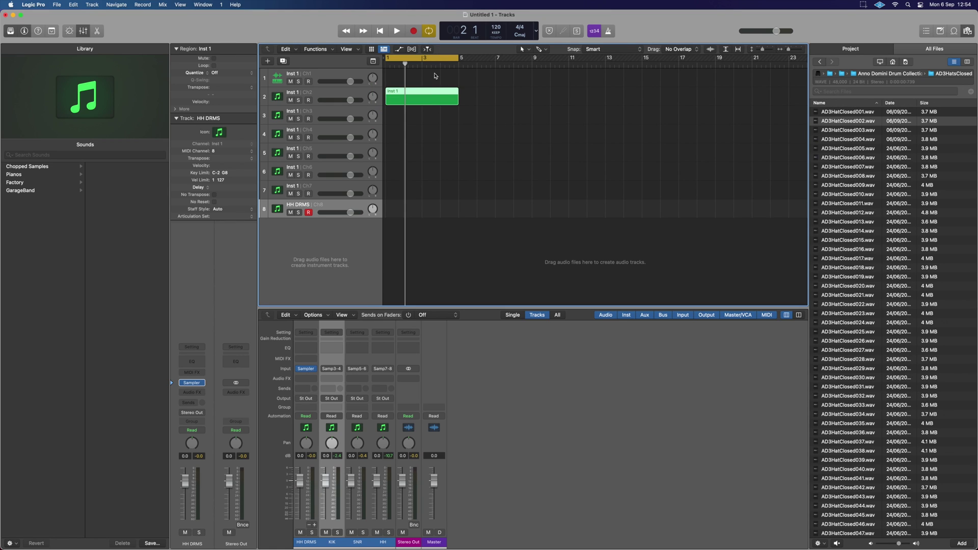
- Rename track 2 to Kick and open its region in the piano roll
{"action": "double_click", "coordinate": [298, 96]}
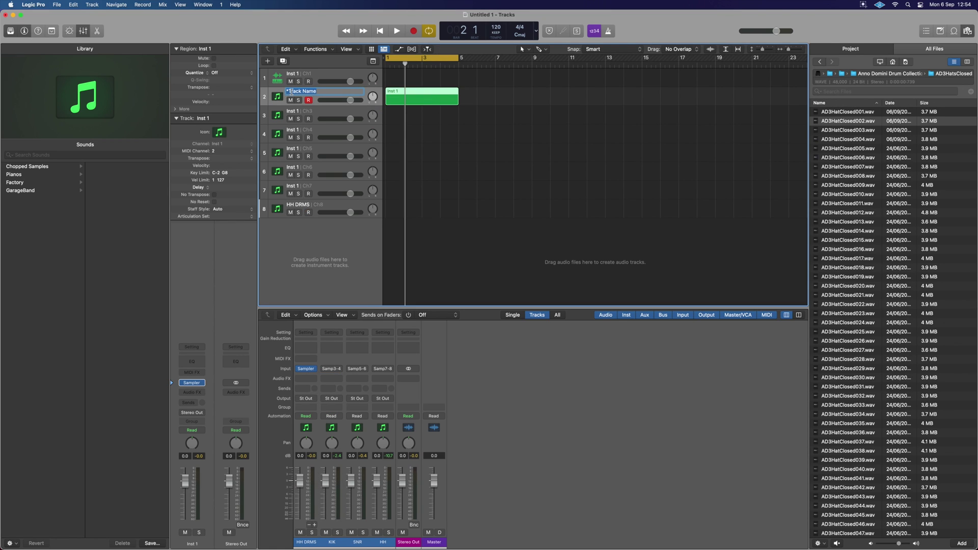
{"action": "type", "text": "Kick"}
{"action": "key", "text": "Return"}
{"action": "double_click", "coordinate": [419, 93]}
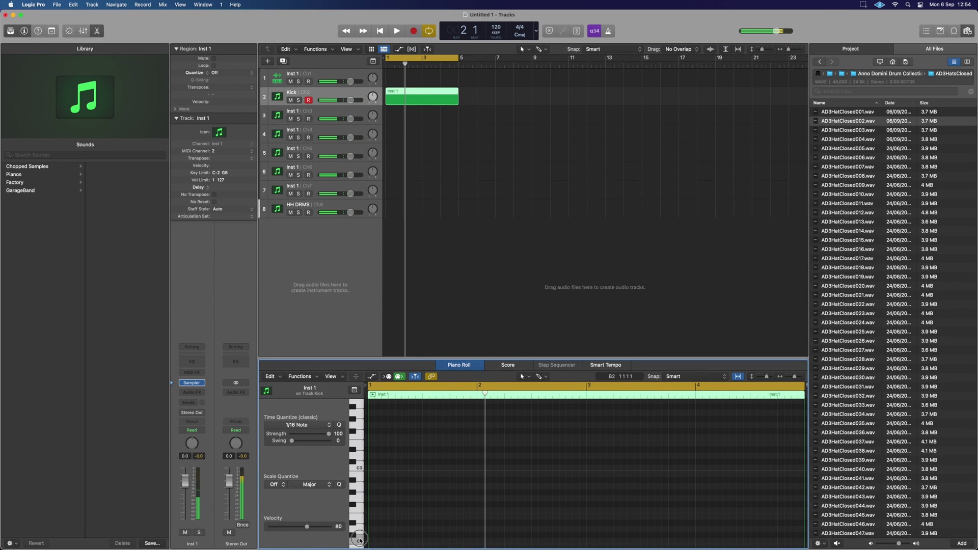
- Start renaming track 3, bring back the Mixer and play the drum pattern from bar 1
{"action": "double_click", "coordinate": [293, 111]}
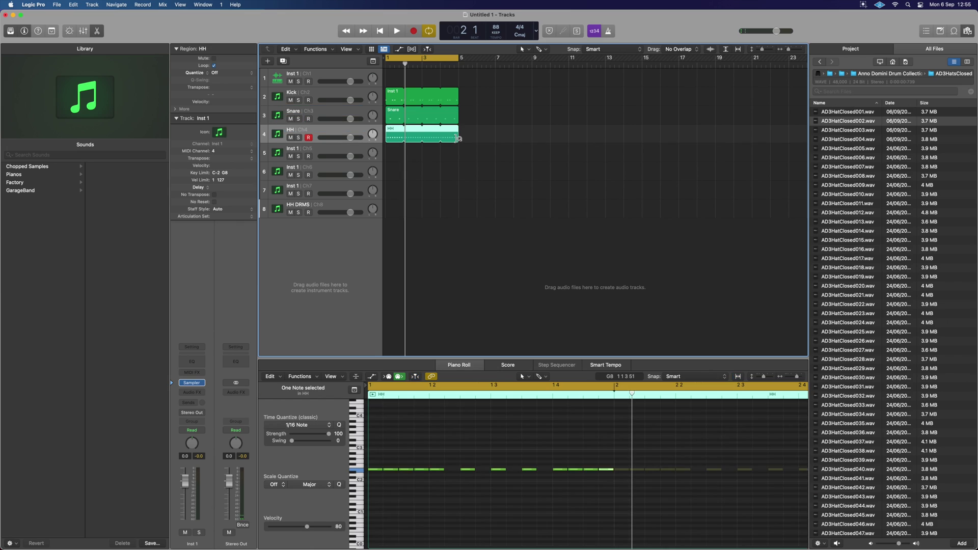
{"action": "key", "text": "x"}
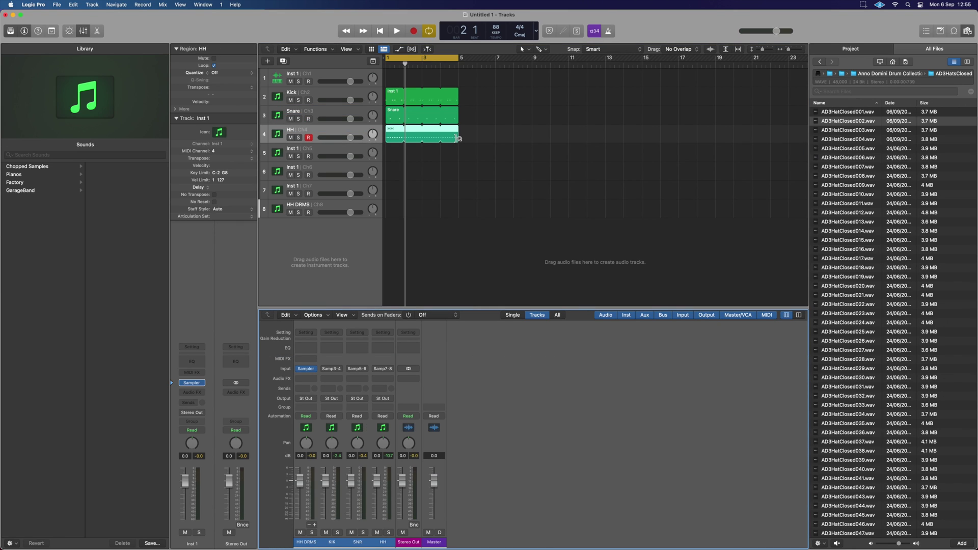
{"action": "key", "text": "space"}
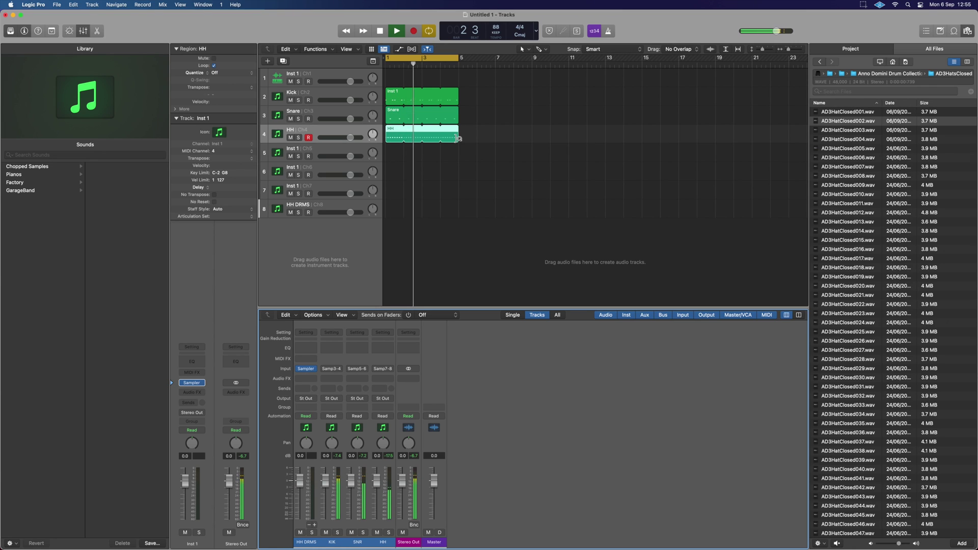
- Insert a Channel EQ and a Classic VCA Compressor on HH DRMS and the KIK, SNR and HH auxes, then play
{"action": "key", "text": "space"}
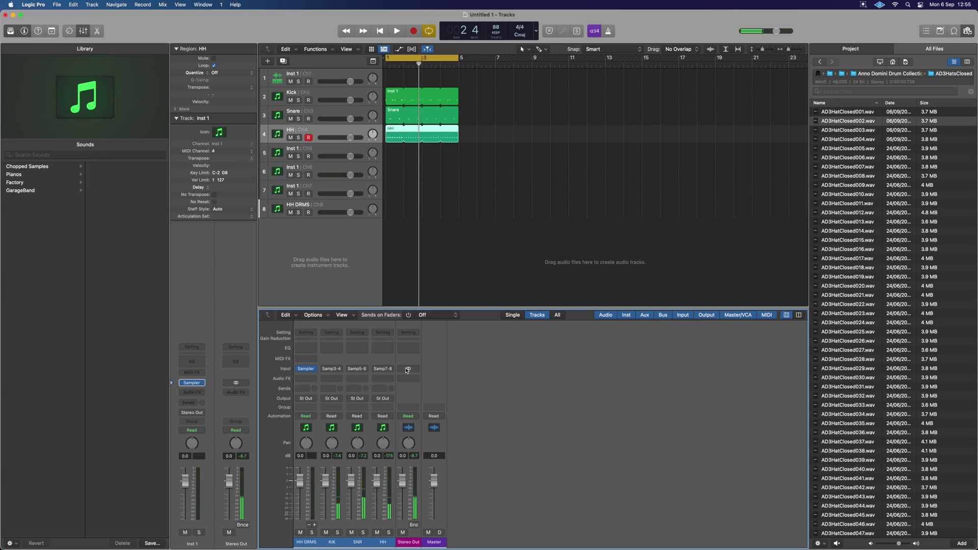
{"action": "left_click", "coordinate": [337, 351]}
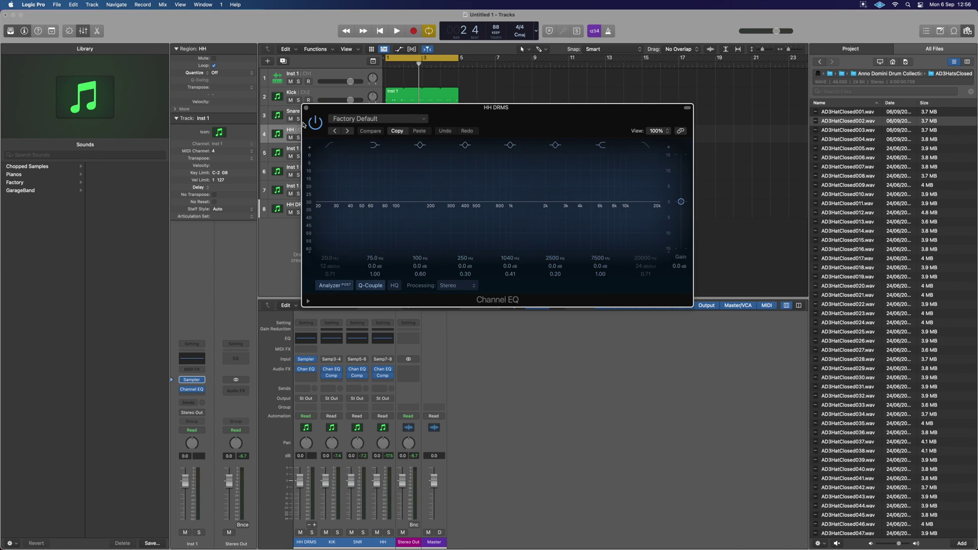
{"action": "left_click", "coordinate": [309, 340]}
{"action": "left_click", "coordinate": [307, 331]}
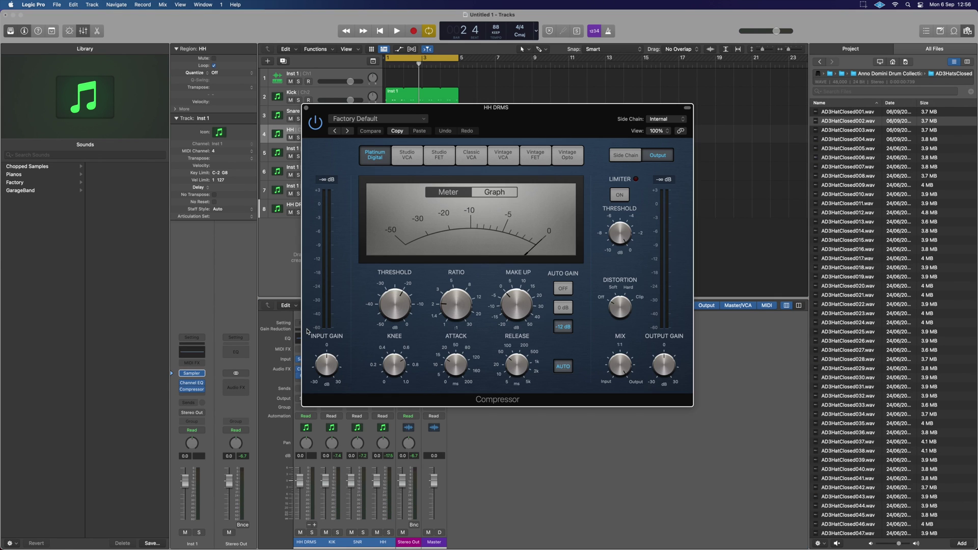
{"action": "left_click", "coordinate": [471, 155]}
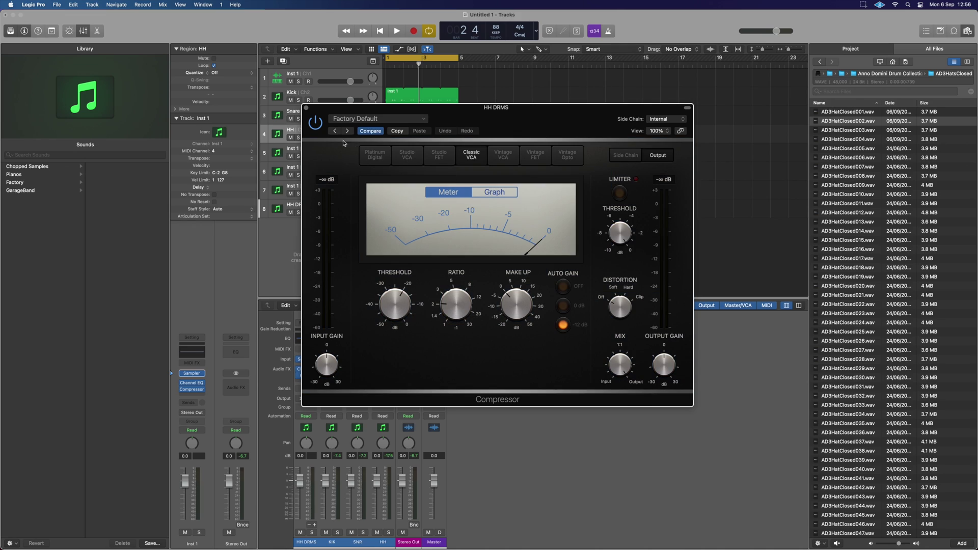
{"action": "left_click", "coordinate": [305, 107]}
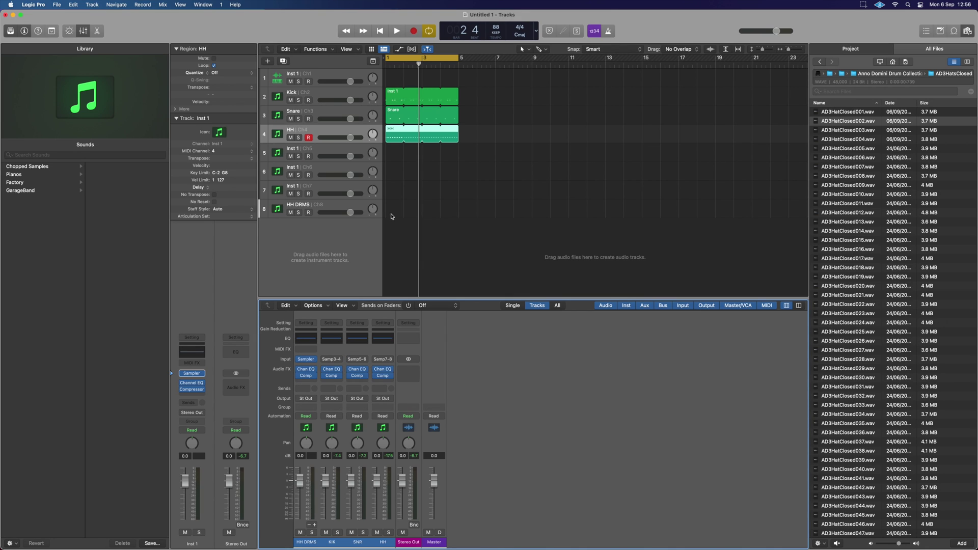
{"action": "key", "text": "space"}
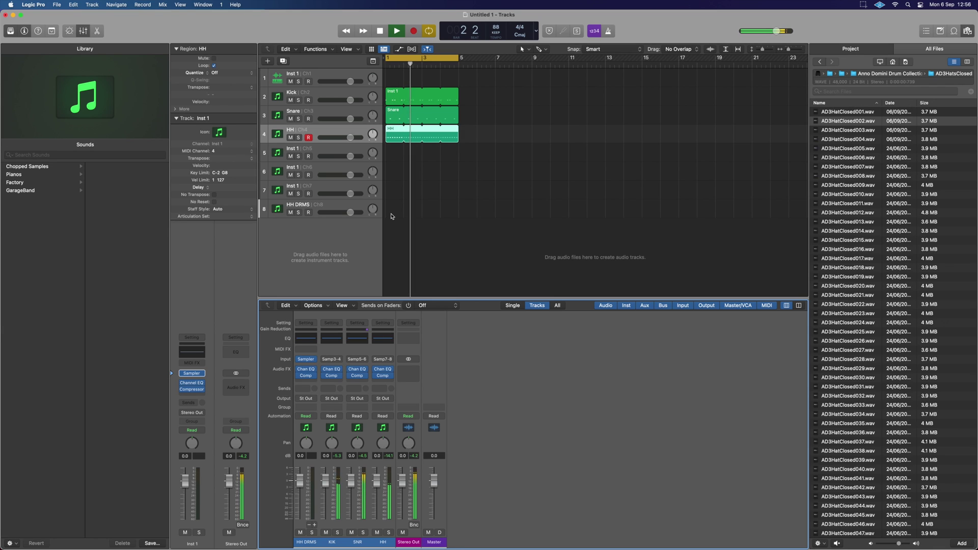
- Save the Sampler kit on the first track as the preset HH DRMS and close the Sampler
{"action": "key", "text": "space"}
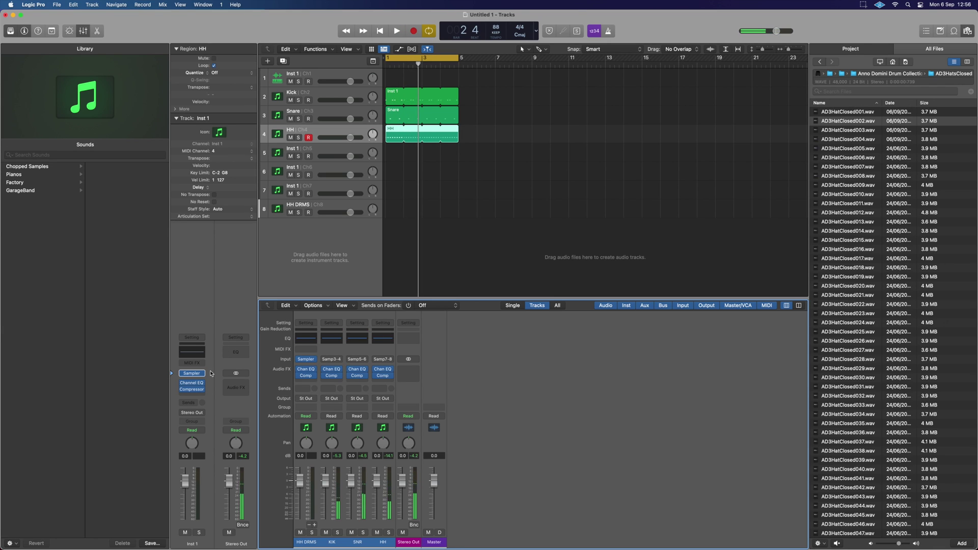
{"action": "left_click", "coordinate": [191, 373]}
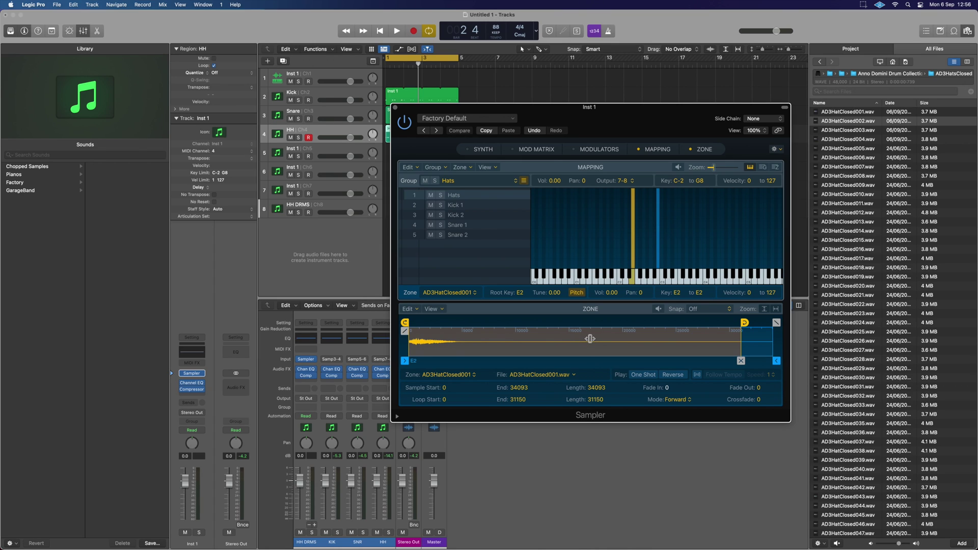
{"action": "left_click", "coordinate": [510, 122]}
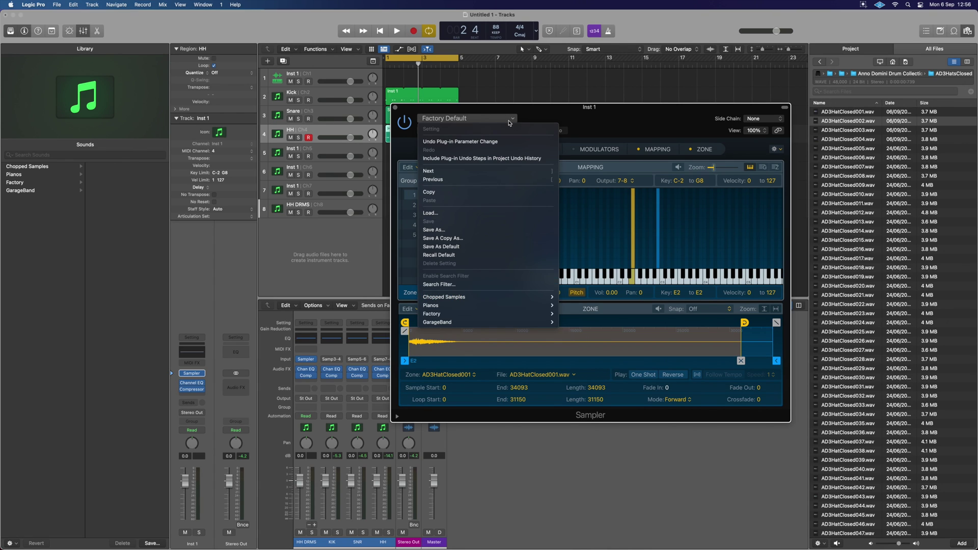
{"action": "left_click", "coordinate": [469, 230]}
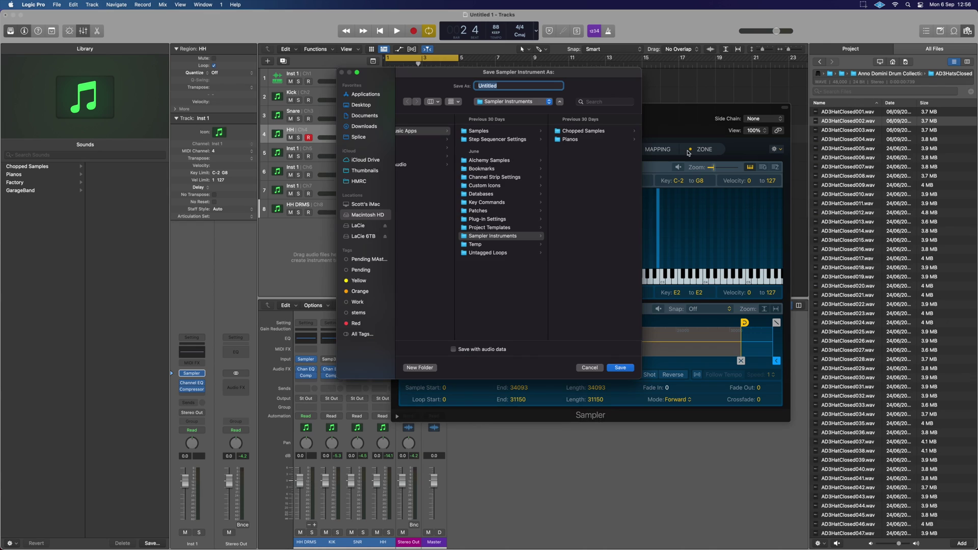
{"action": "type", "text": "HH DRMS"}
{"action": "left_click", "coordinate": [622, 368]}
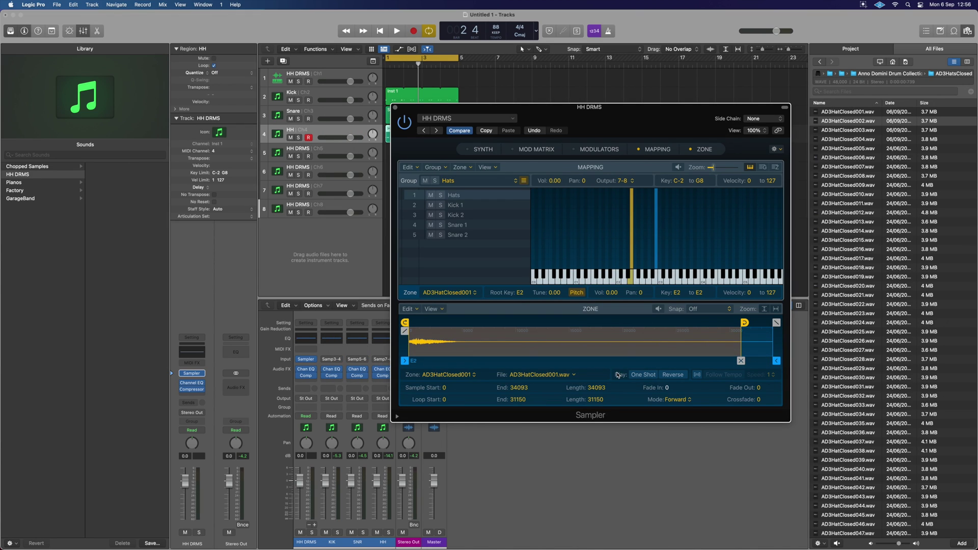
{"action": "left_click", "coordinate": [395, 109]}
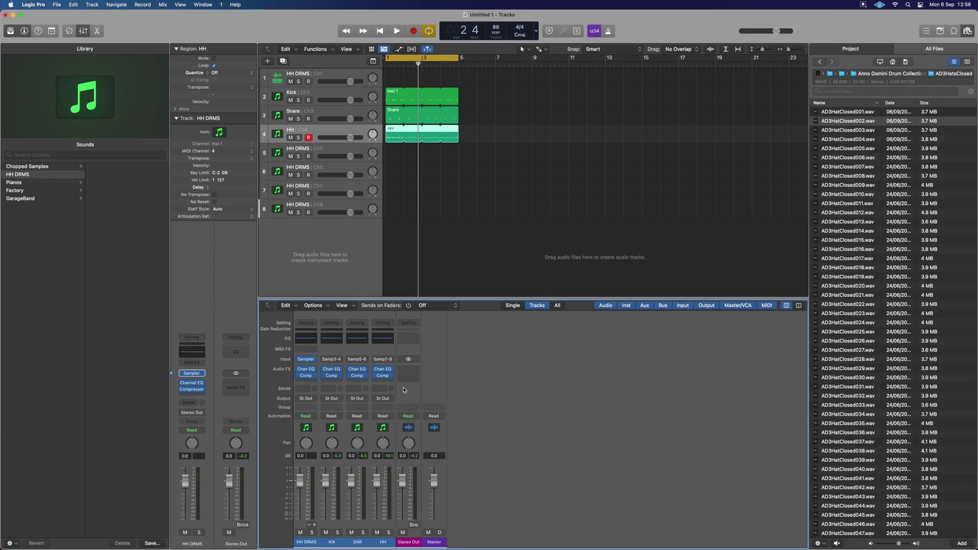
- Save track 1's channel strip, with Sampler, EQ and compressor, as the channel strip setting HH DRMS
{"action": "key", "text": "x"}
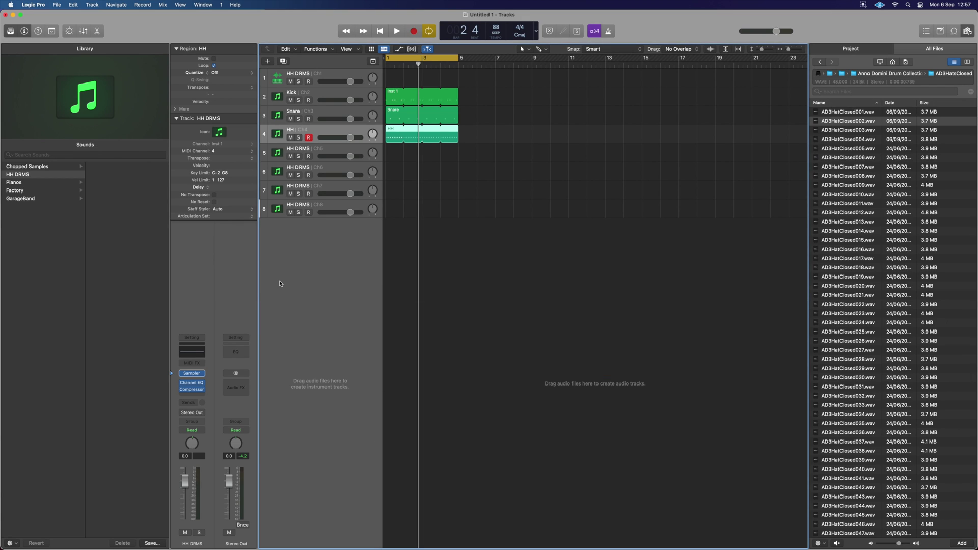
{"action": "left_click", "coordinate": [311, 75]}
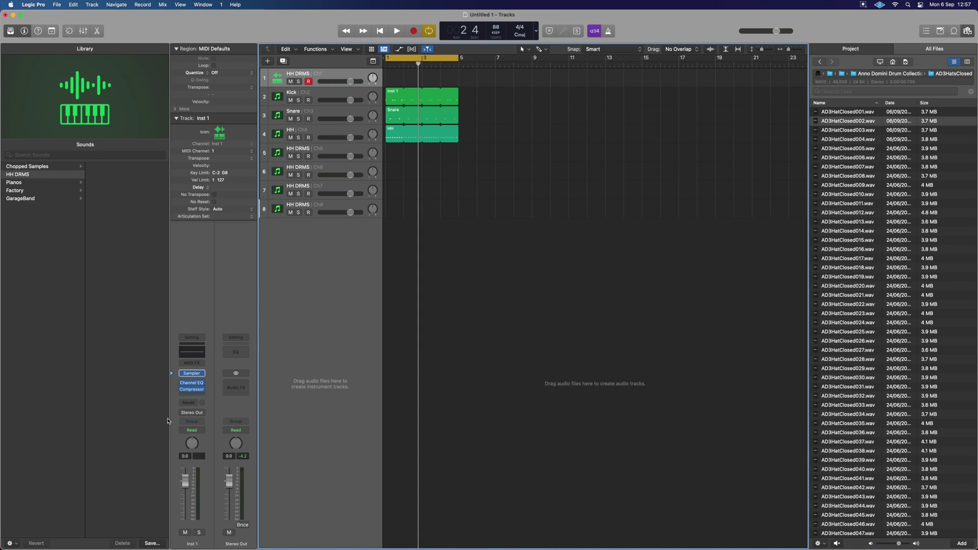
{"action": "left_click", "coordinate": [197, 339]}
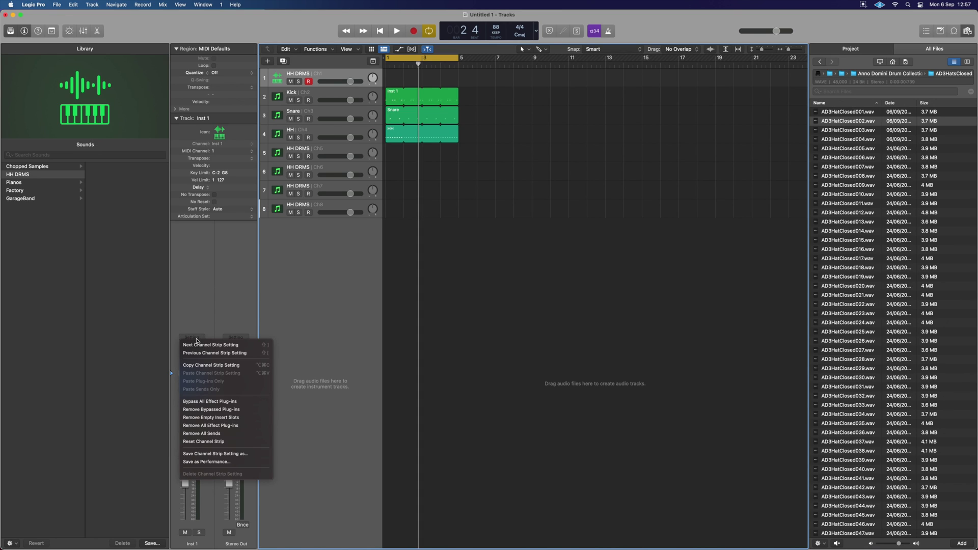
{"action": "left_click", "coordinate": [225, 455]}
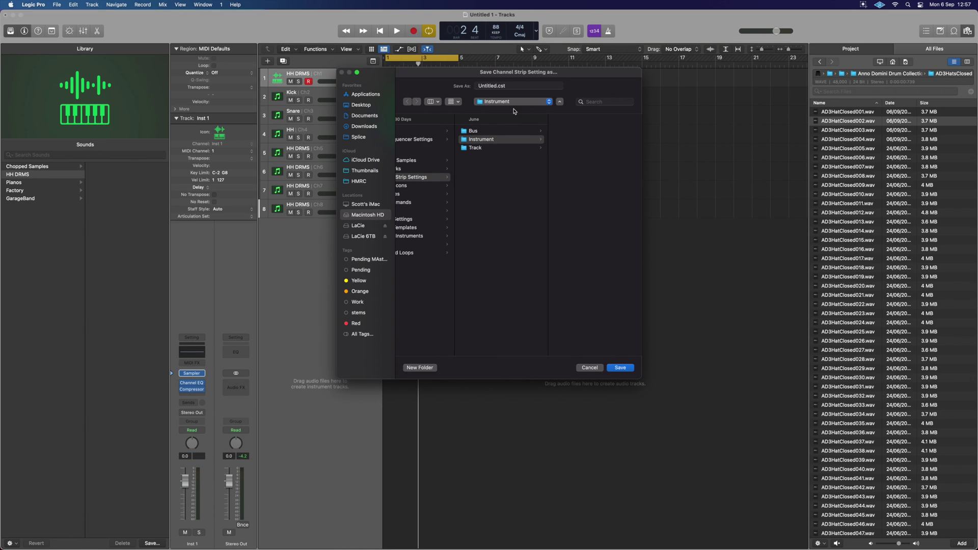
{"action": "type", "text": "HH DRMS"}
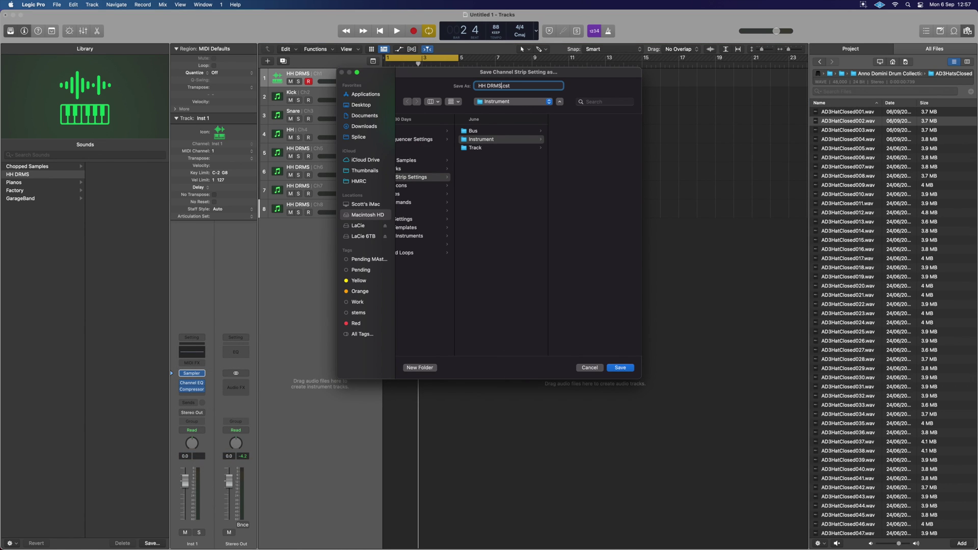
{"action": "left_click", "coordinate": [617, 366]}
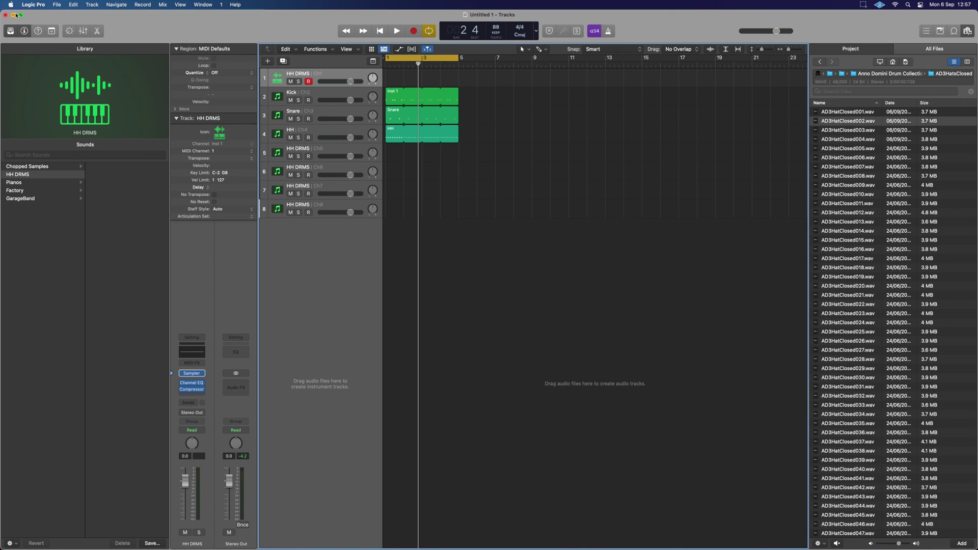
{"action": "left_click", "coordinate": [56, 5]}
- Create a new empty project with eight multi-timbral Sampler tracks
{"action": "left_click", "coordinate": [58, 17]}
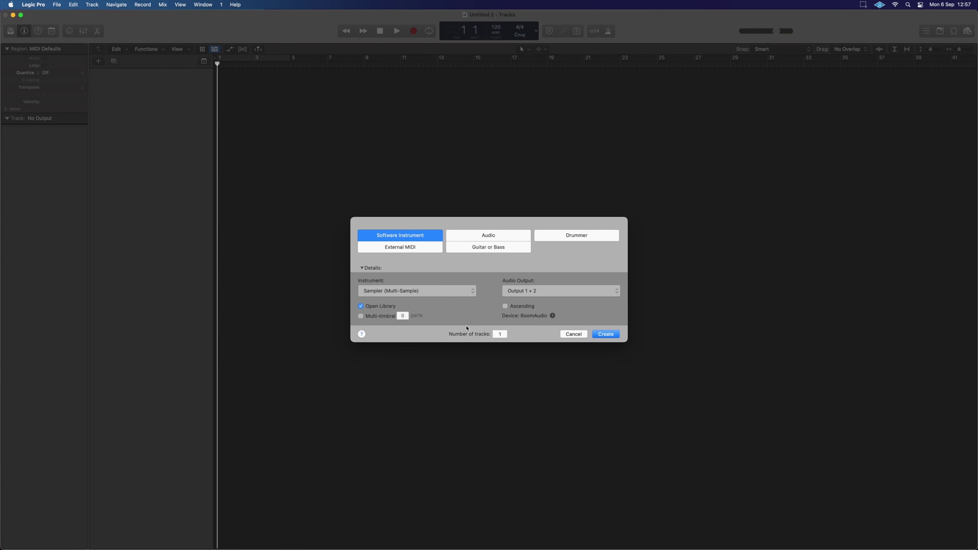
{"action": "left_click", "coordinate": [369, 317]}
{"action": "left_click", "coordinate": [608, 334]}
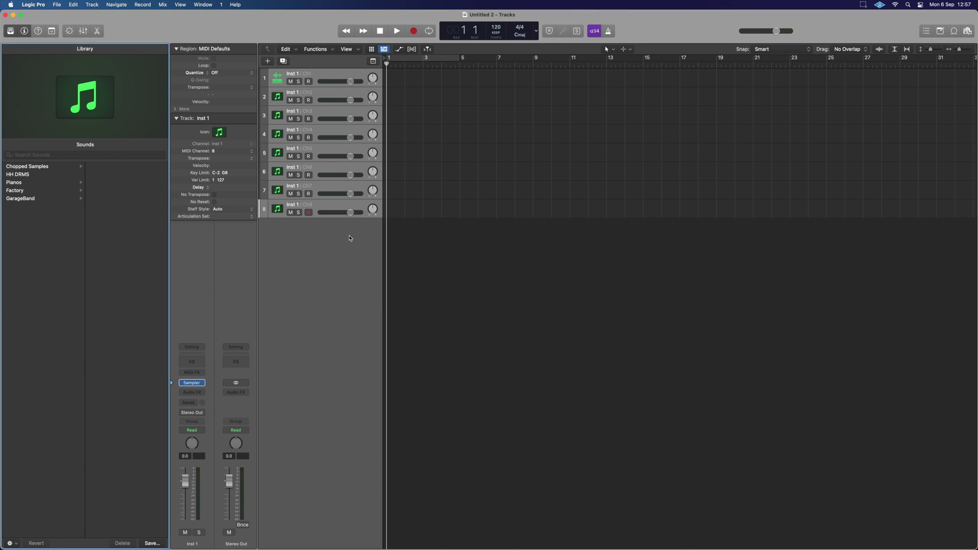
- Load the saved HH DRMS preset into the new Sampler
{"action": "left_click", "coordinate": [191, 384]}
{"action": "left_click", "coordinate": [408, 117]}
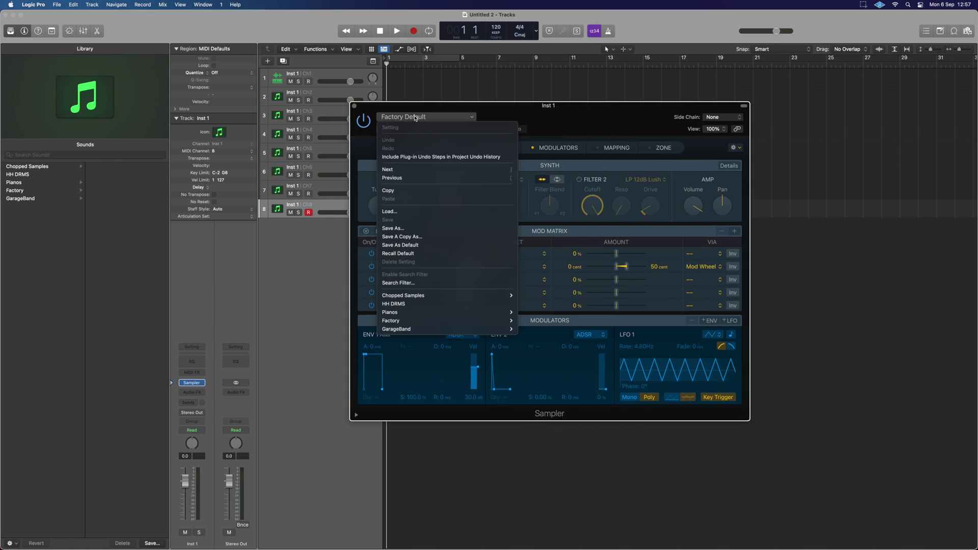
{"action": "left_click", "coordinate": [438, 304]}
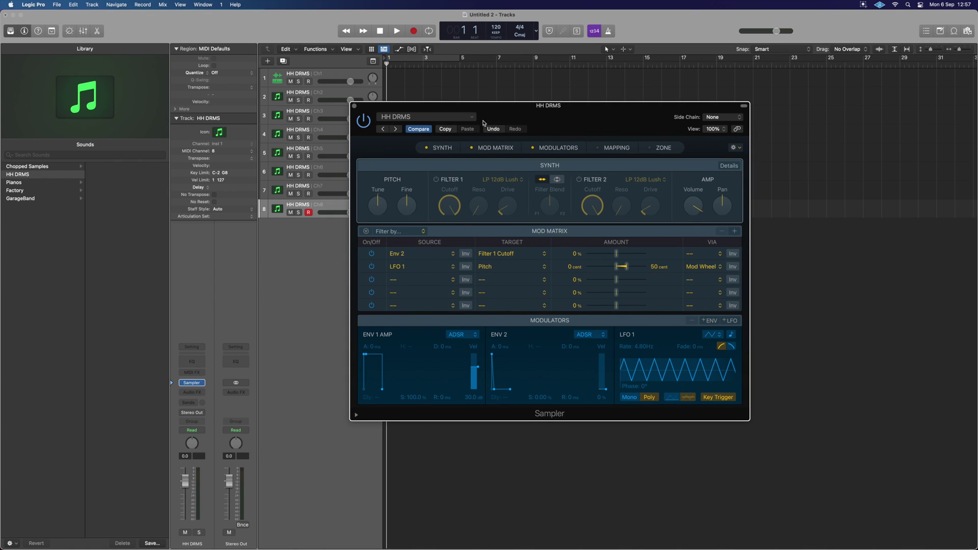
{"action": "left_click_drag", "start_coordinate": [484, 122], "coordinate": [556, 141]}
{"action": "left_click", "coordinate": [200, 327]}
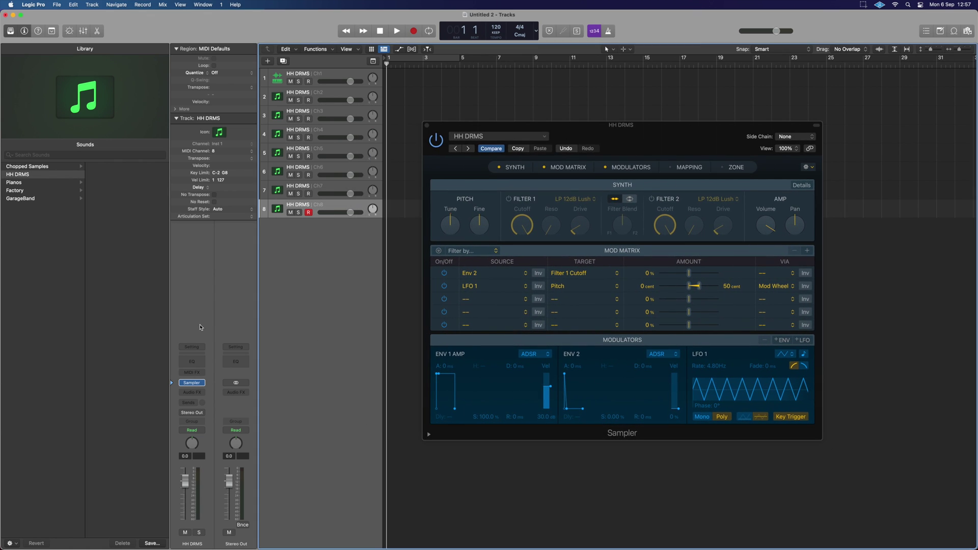
- Load the HH DRMS channel strip setting in the Mixer and play the kit
{"action": "key", "text": "x"}
{"action": "left_click", "coordinate": [315, 524]}
{"action": "left_click", "coordinate": [309, 525]}
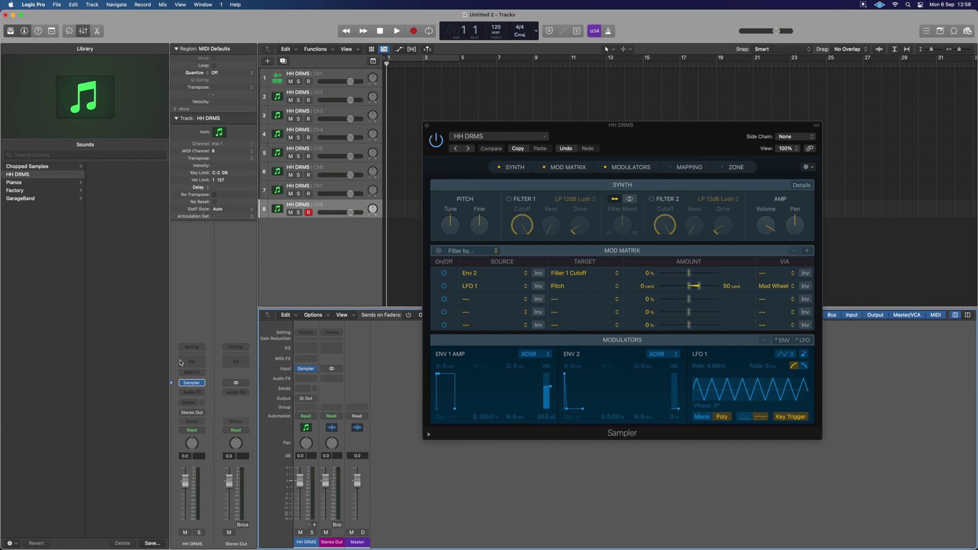
{"action": "left_click", "coordinate": [190, 348]}
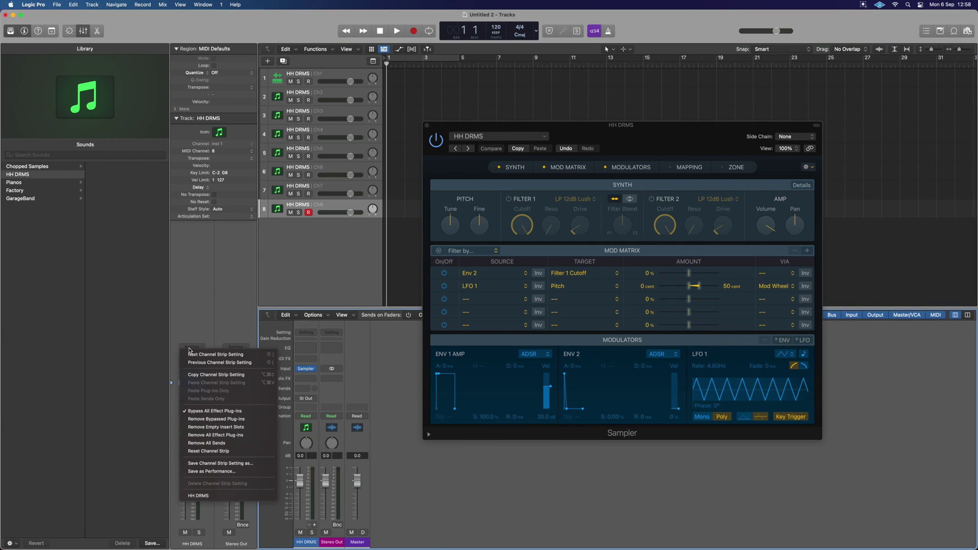
{"action": "left_click", "coordinate": [218, 497]}
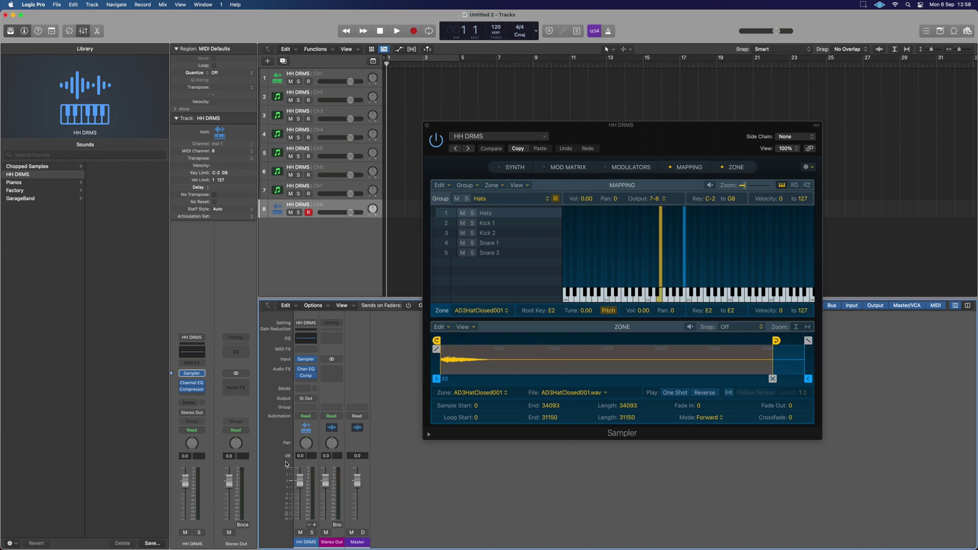
{"action": "key", "text": "space"}
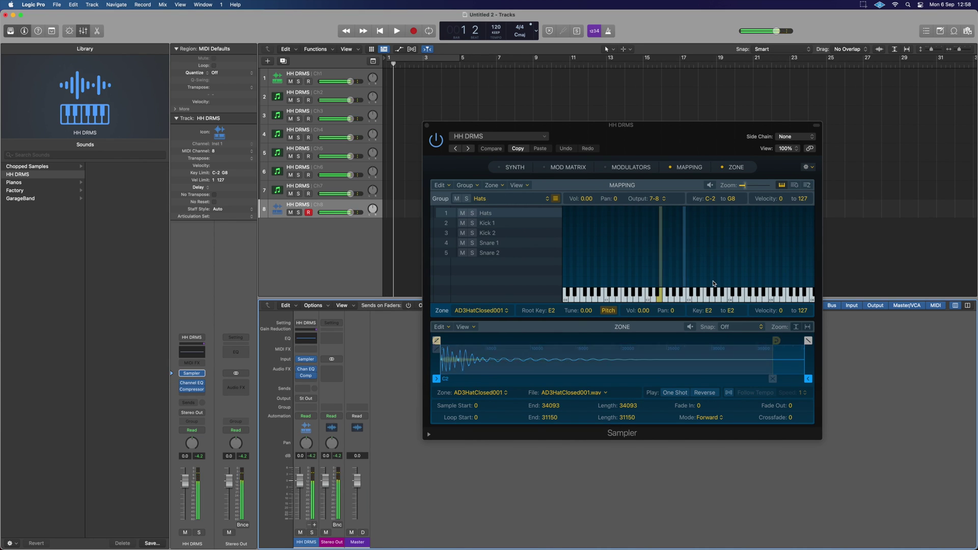